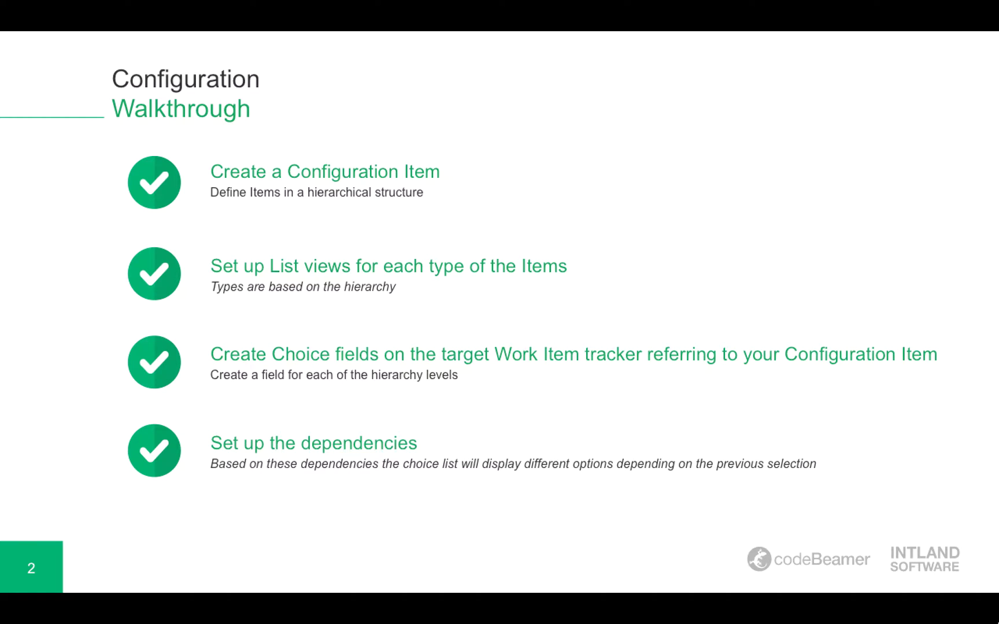
- Show the Organisational unit tracker's All top-level items view, listing EMEA and North America
click(28, 237)
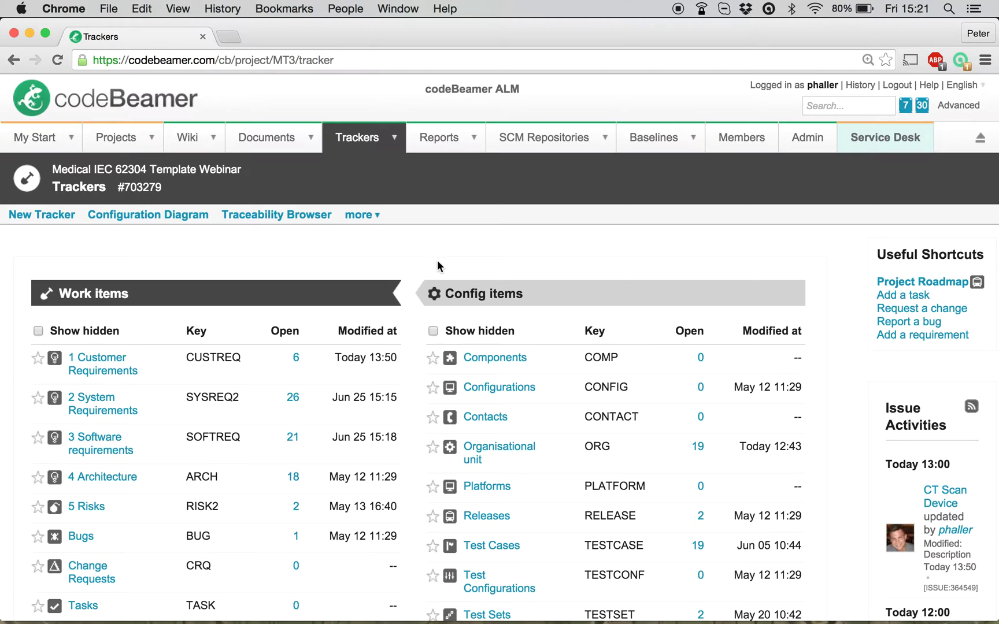
click(496, 455)
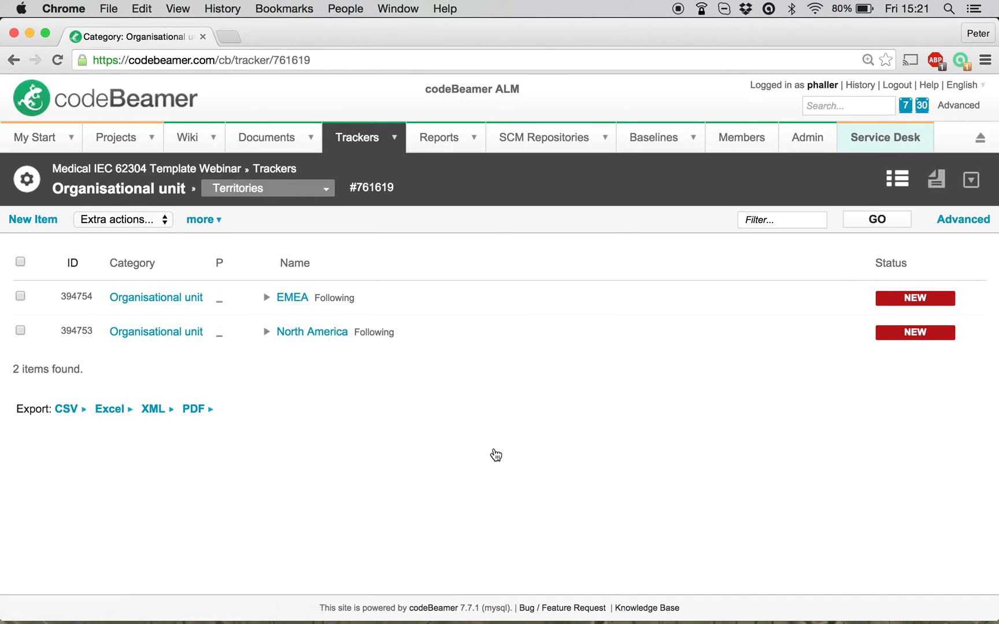
click(326, 195)
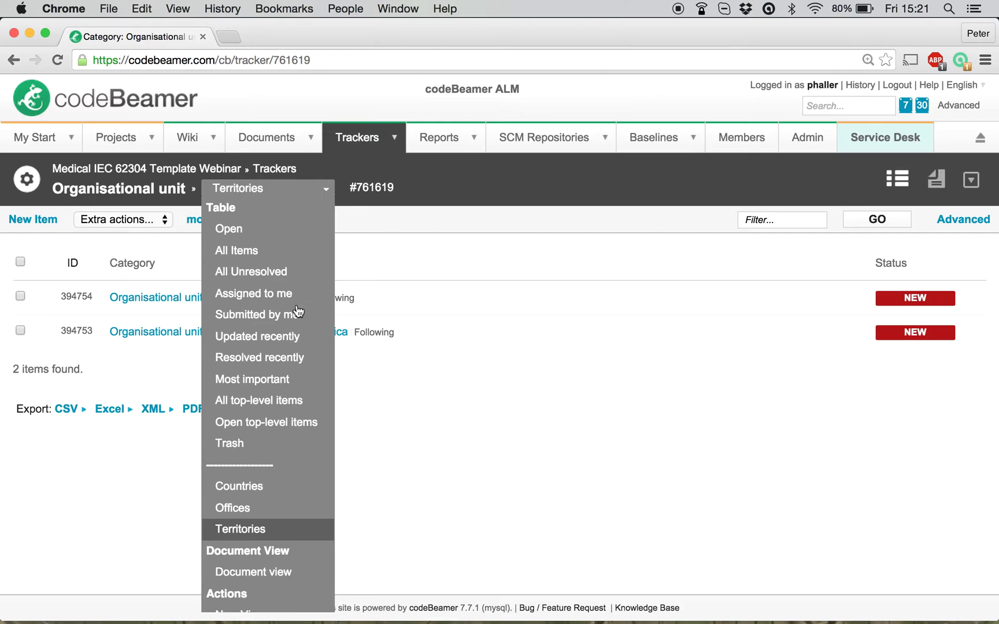
click(271, 403)
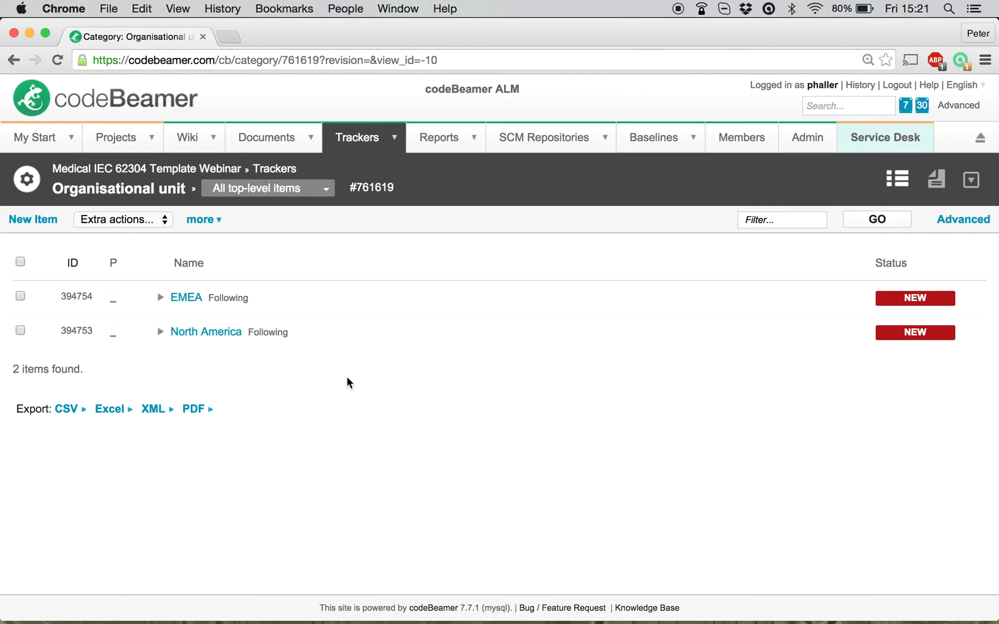
- Expand EMEA and Germany to check their countries and offices, then switch to the Territories view
click(161, 297)
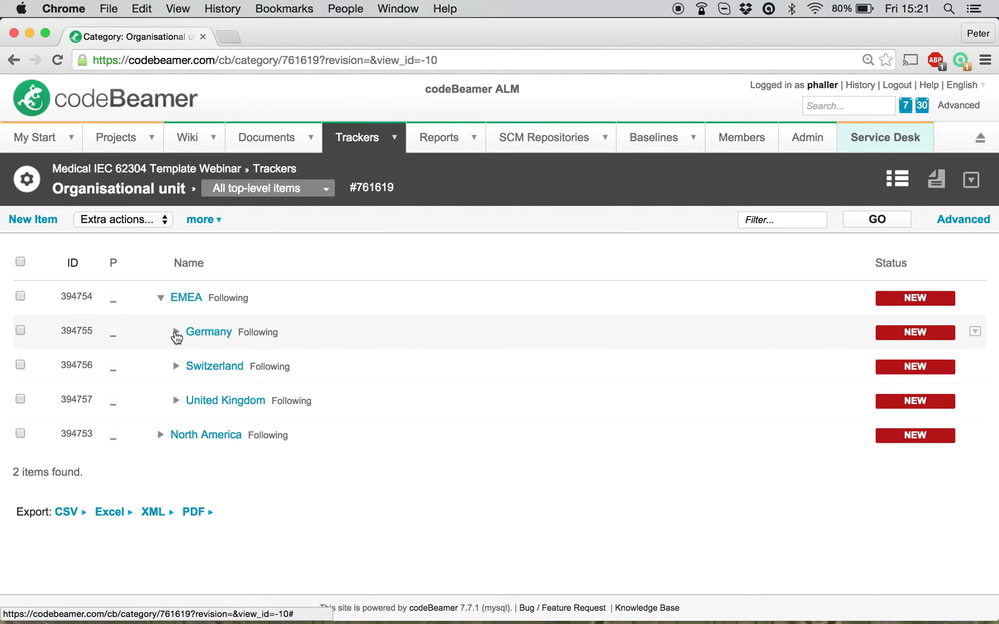
click(176, 332)
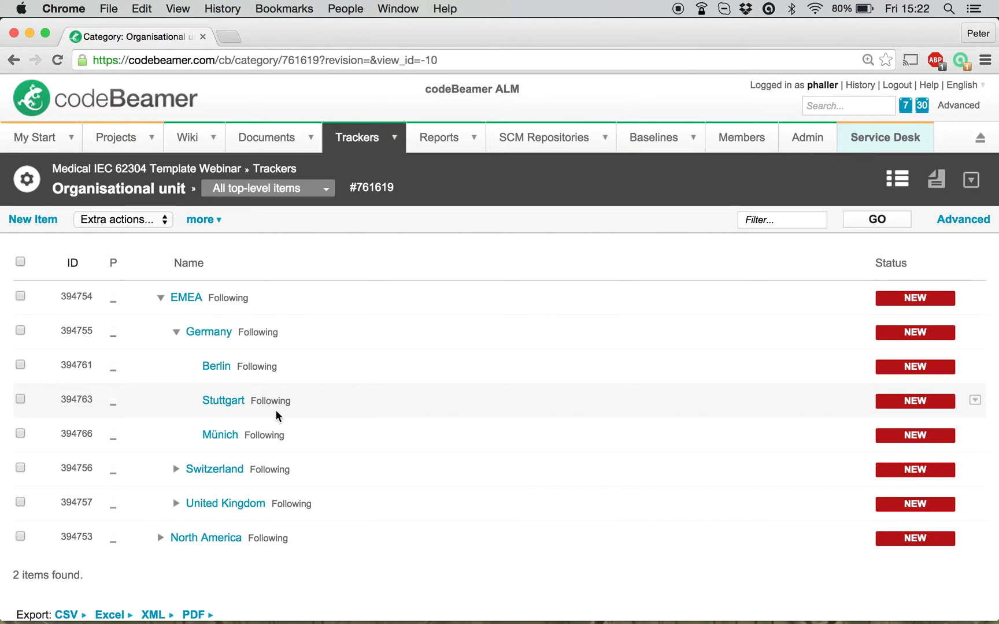
click(327, 191)
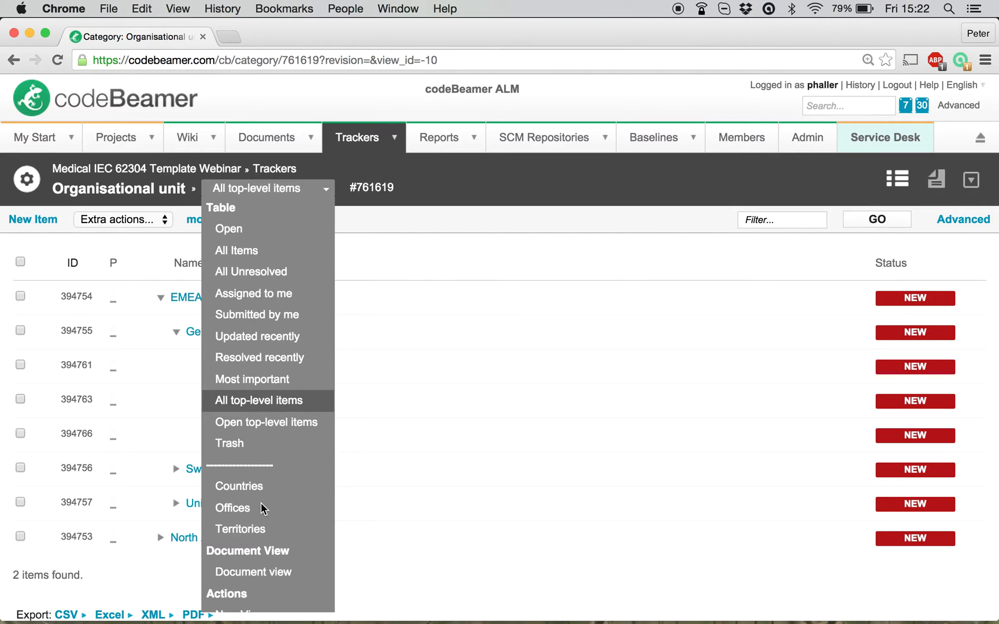
click(249, 530)
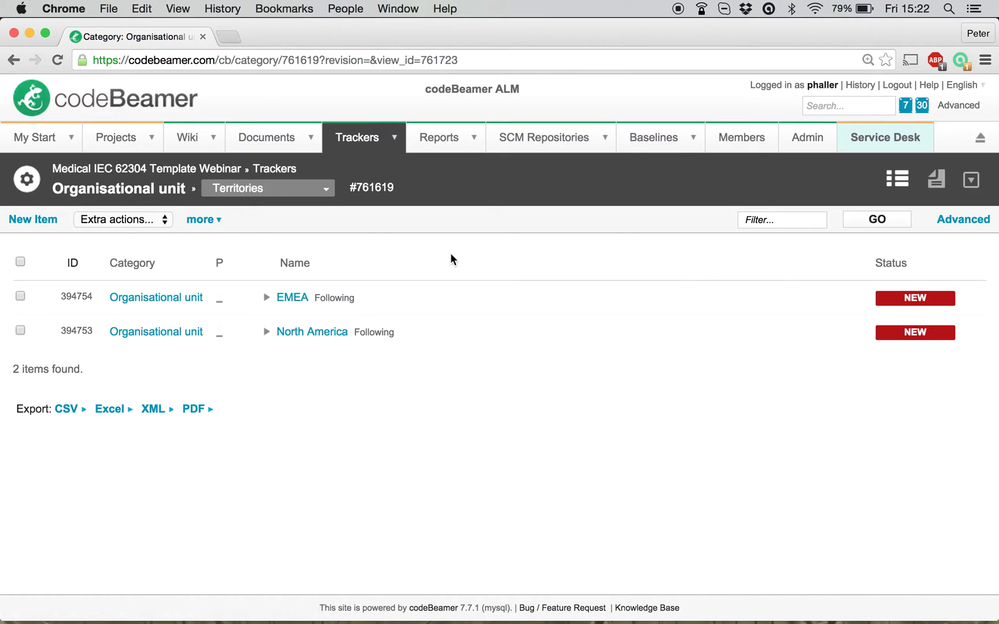
- Save the Territories view, keeping its Type in 'Territory' condition
click(973, 182)
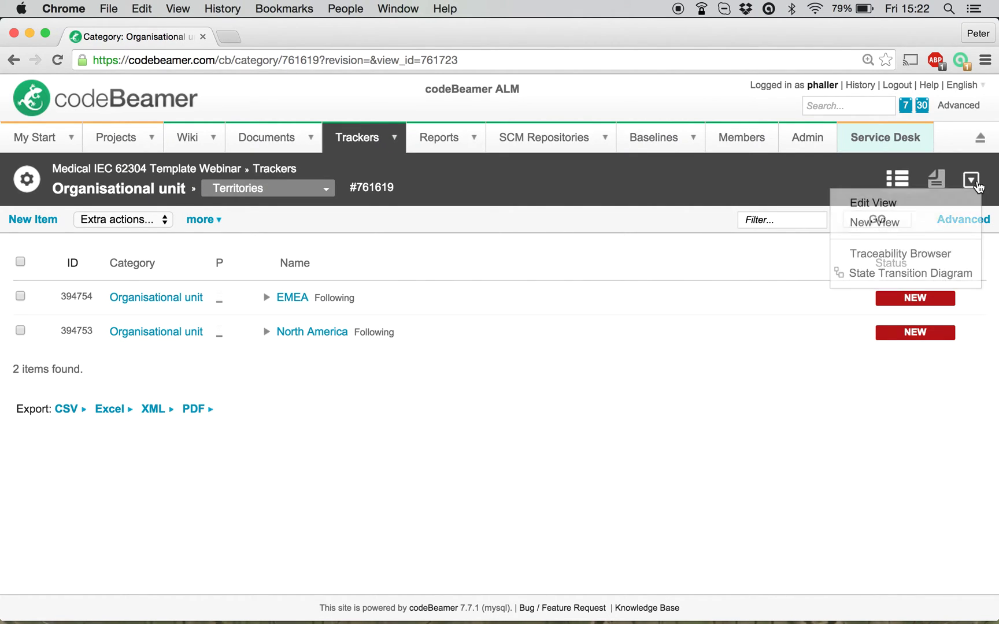
click(895, 202)
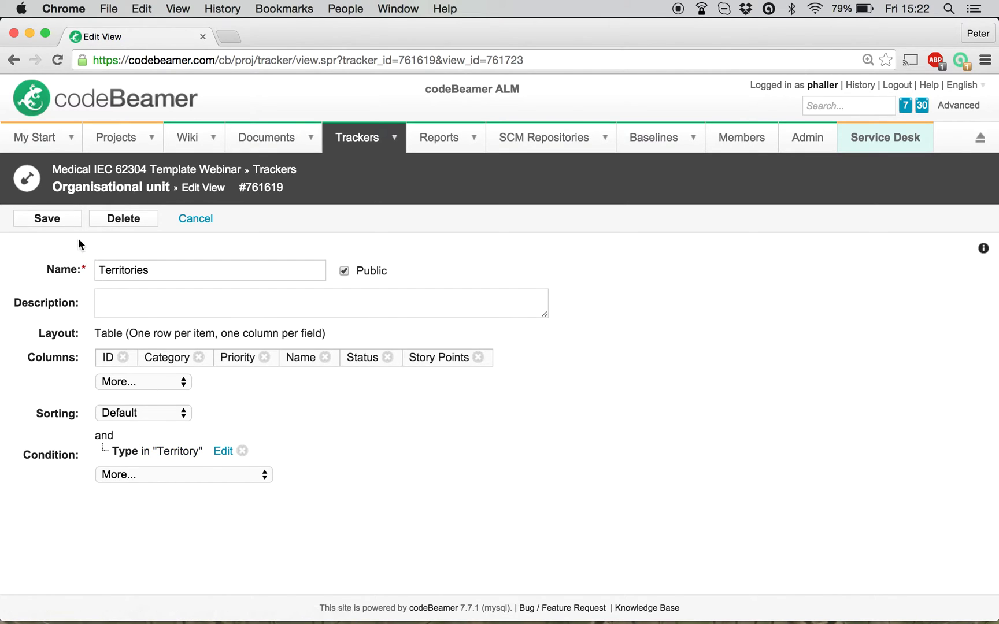
click(65, 219)
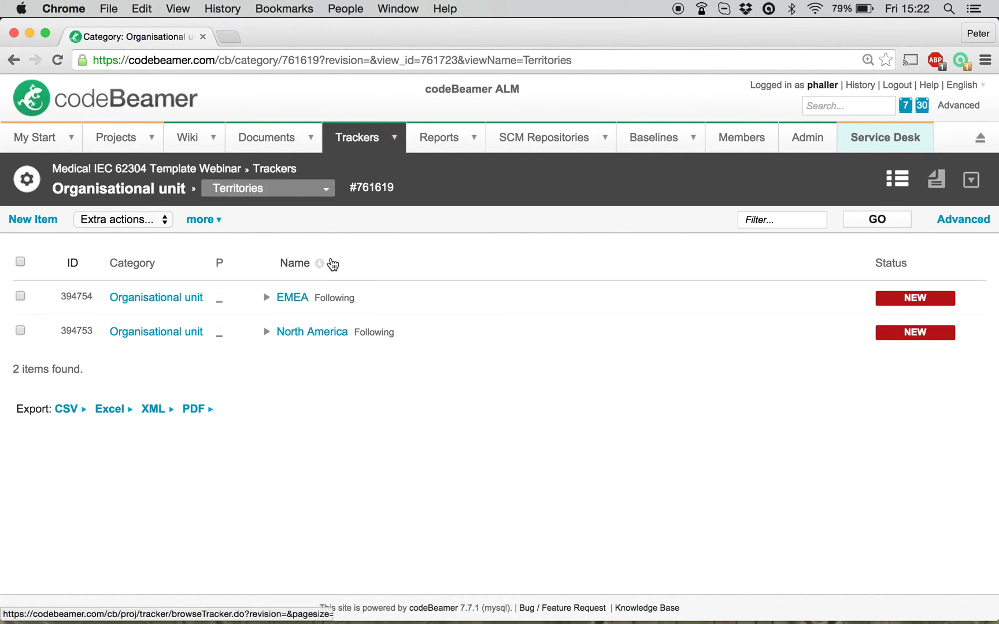
click(398, 142)
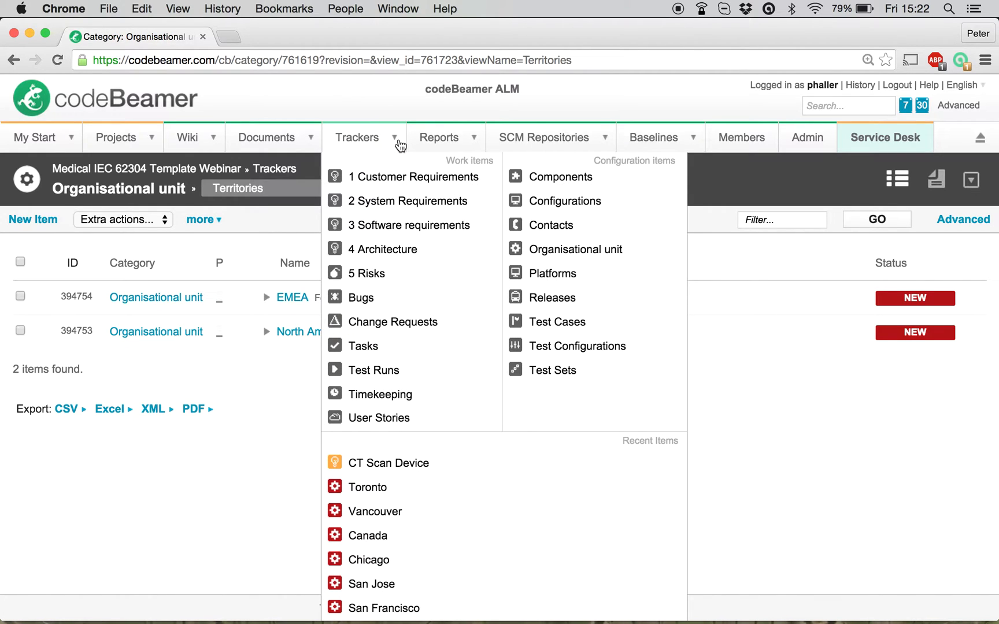
- Go to the 1 Customer Requirements tracker's customization Fields tab and scroll through its fields
click(393, 182)
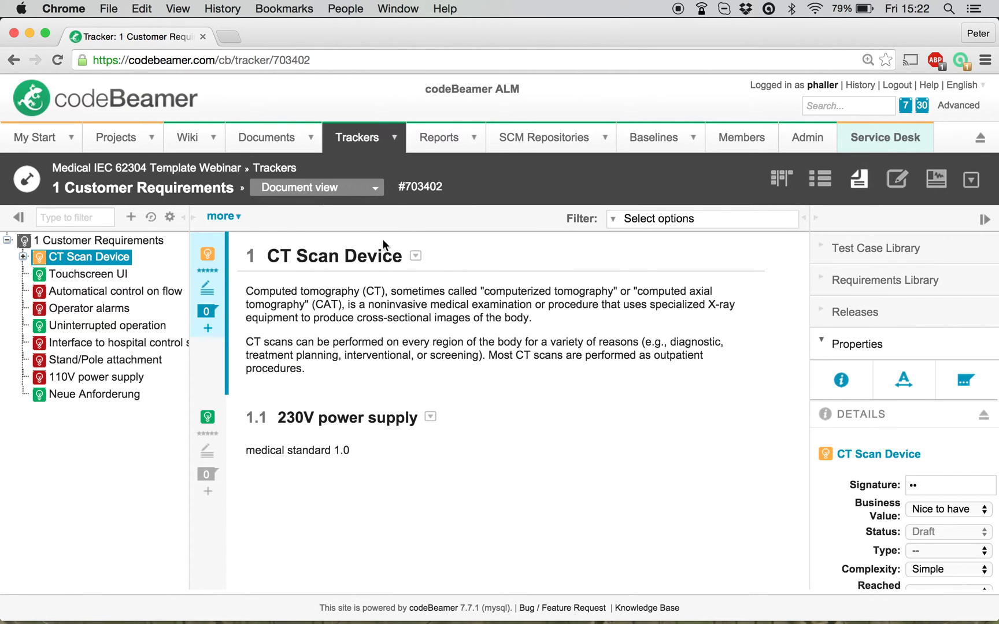
click(237, 218)
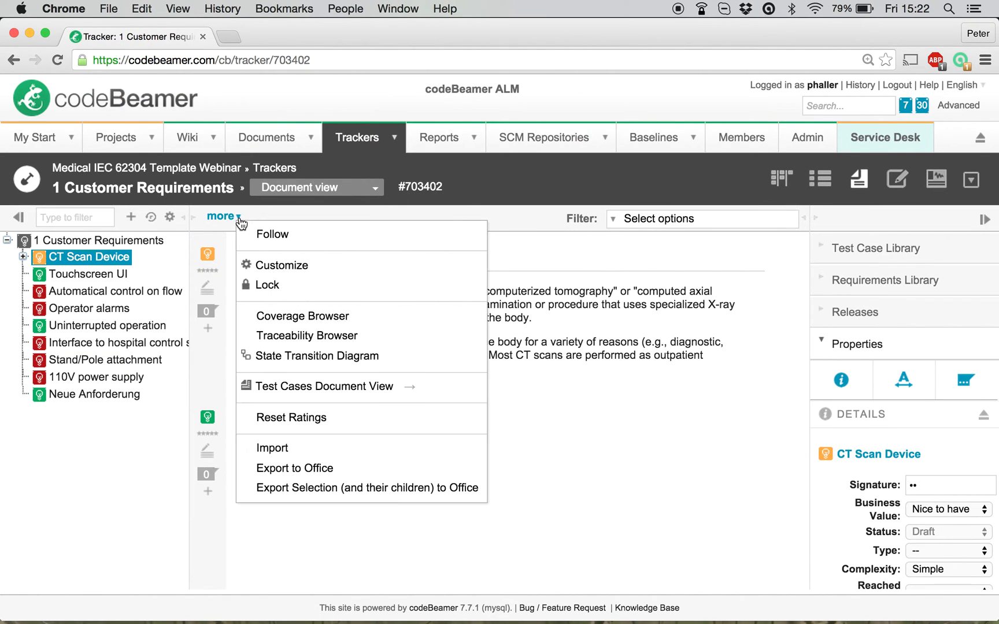
click(269, 265)
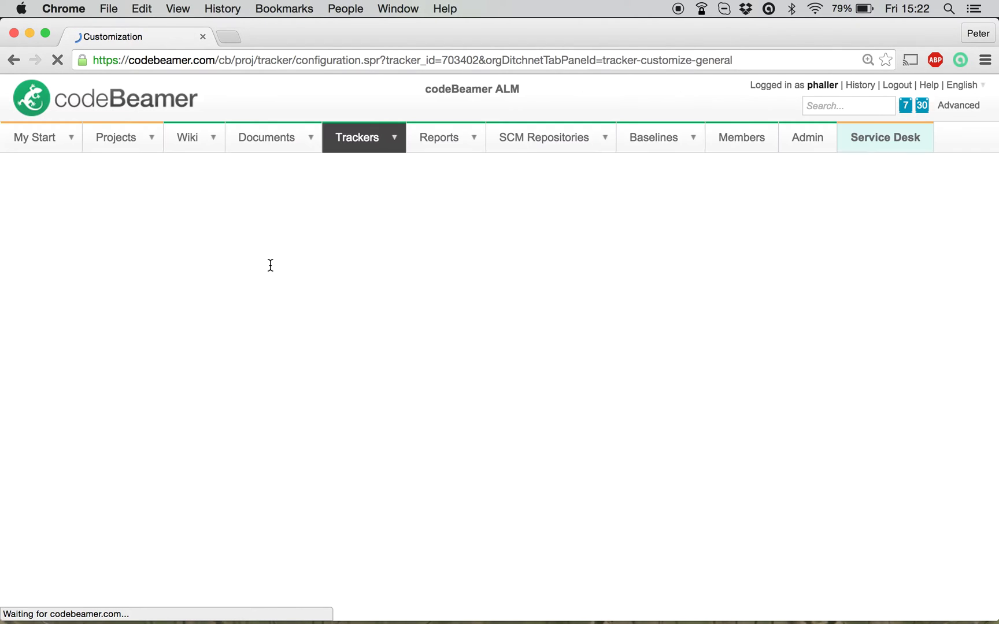
click(324, 232)
scroll(283, 436, down, 15)
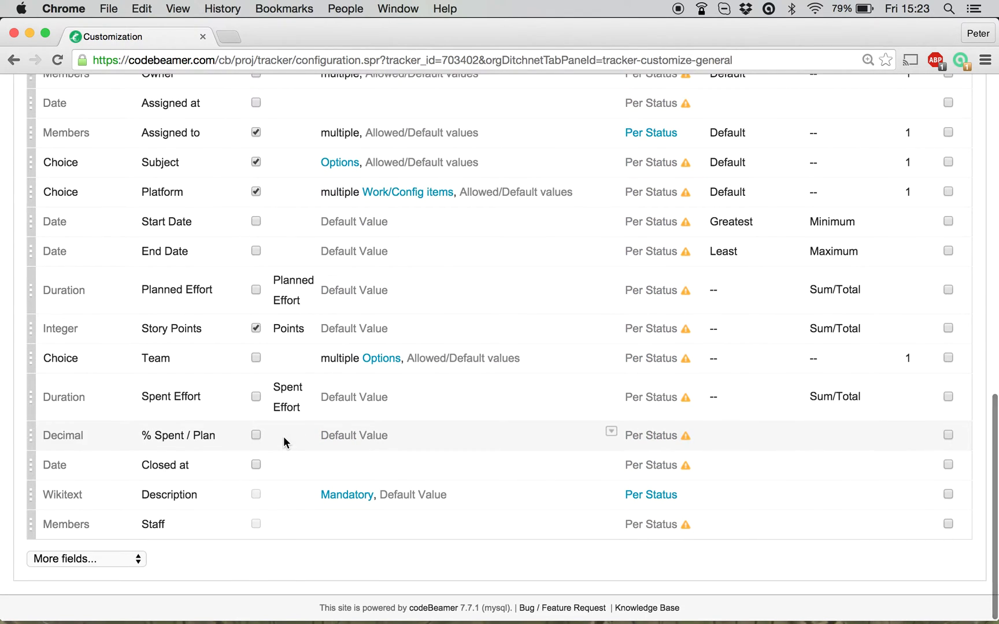
- Create a new choice field labelled 'Territory' with the Work/Config items datasource
click(133, 561)
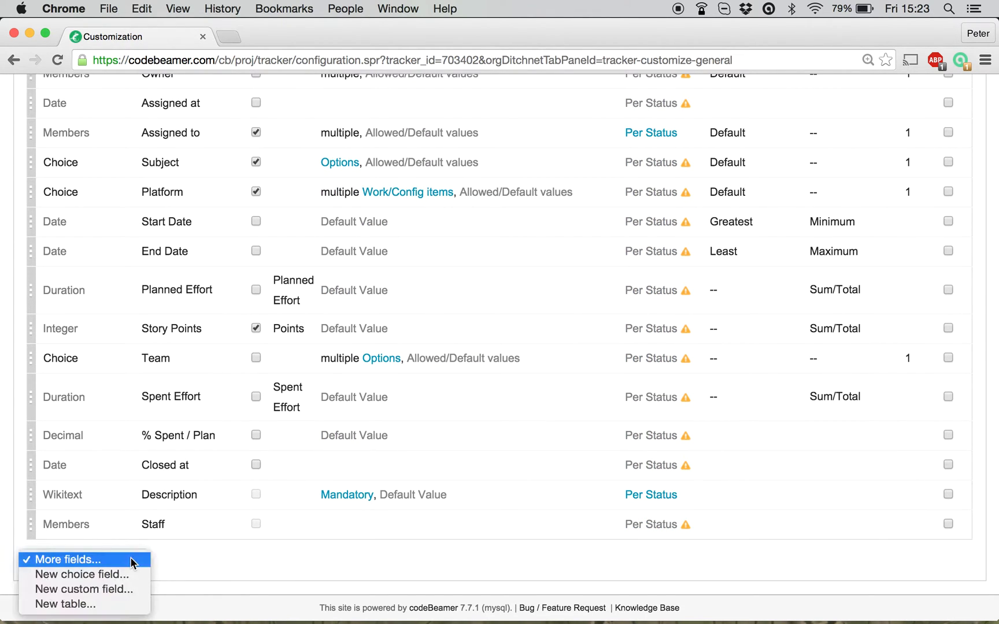
click(126, 573)
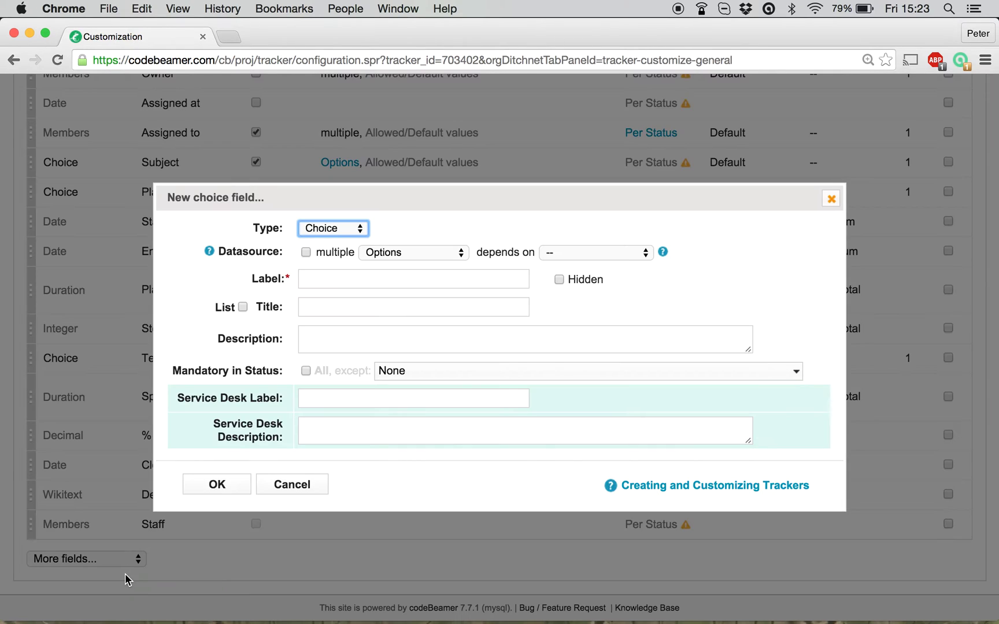
click(406, 253)
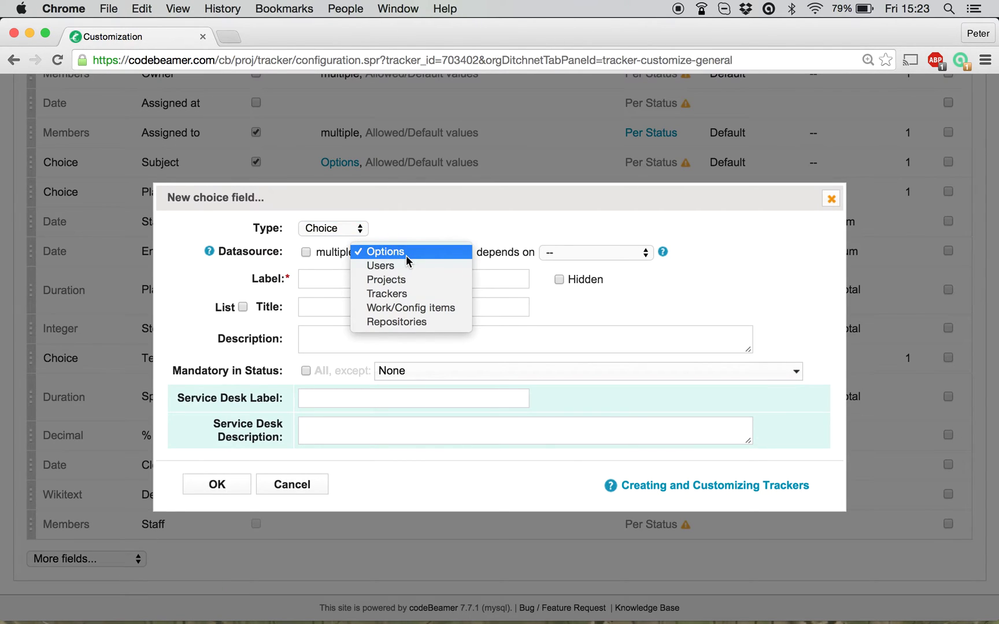
click(409, 308)
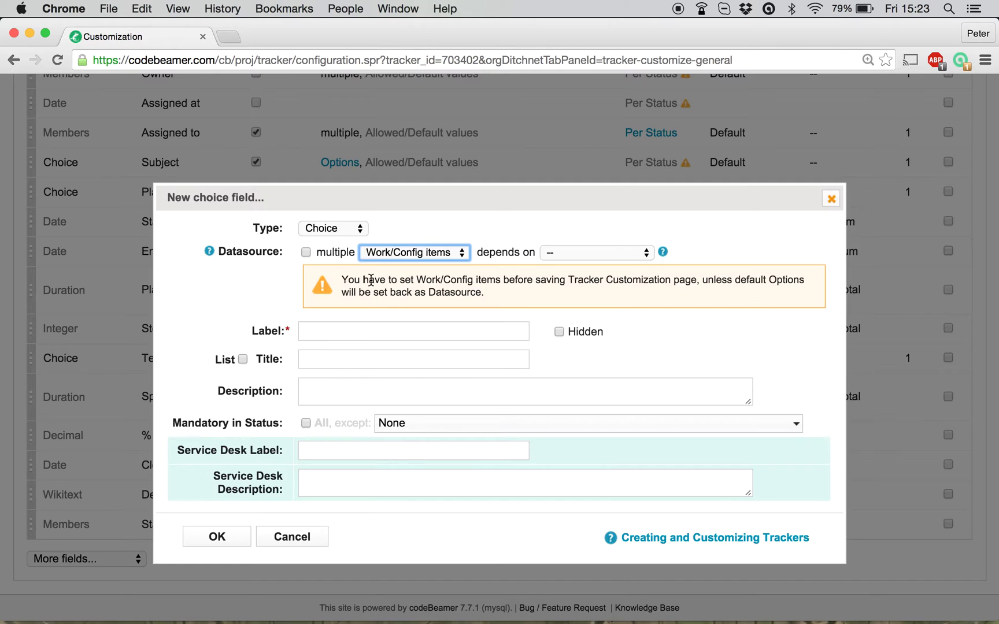
click(358, 333)
text(Terr)
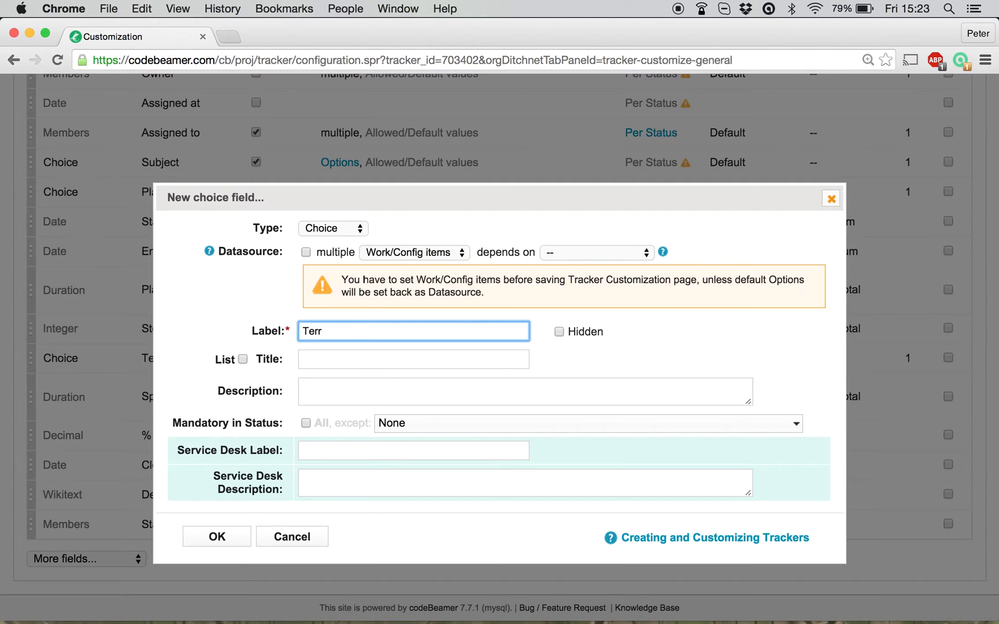
text(itory)
click(234, 536)
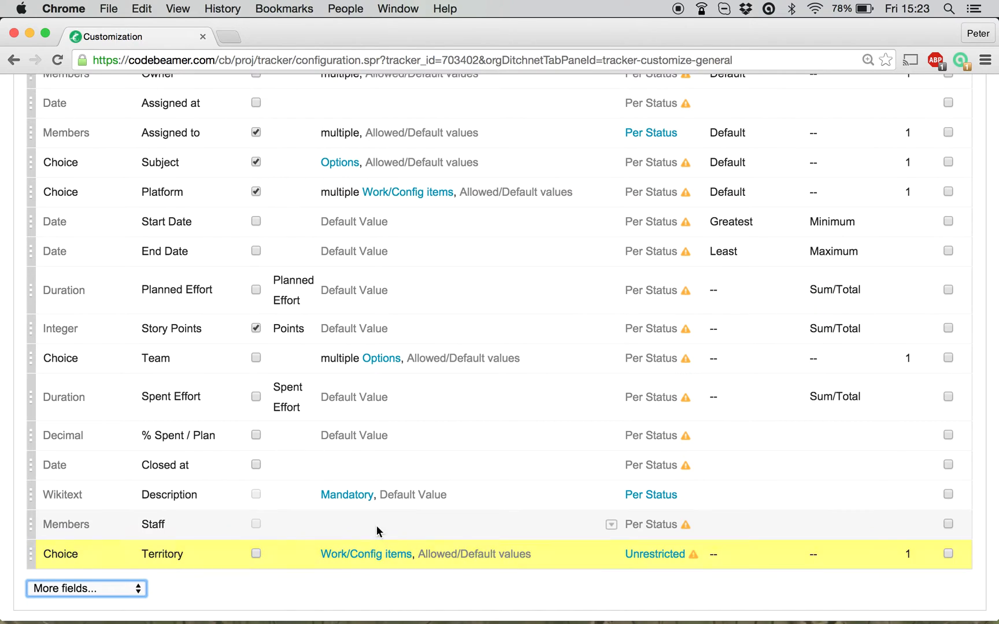
- Source Territory from the Organisational unit Territories view in the Medical IEC 62304 Template Webinar project
click(371, 558)
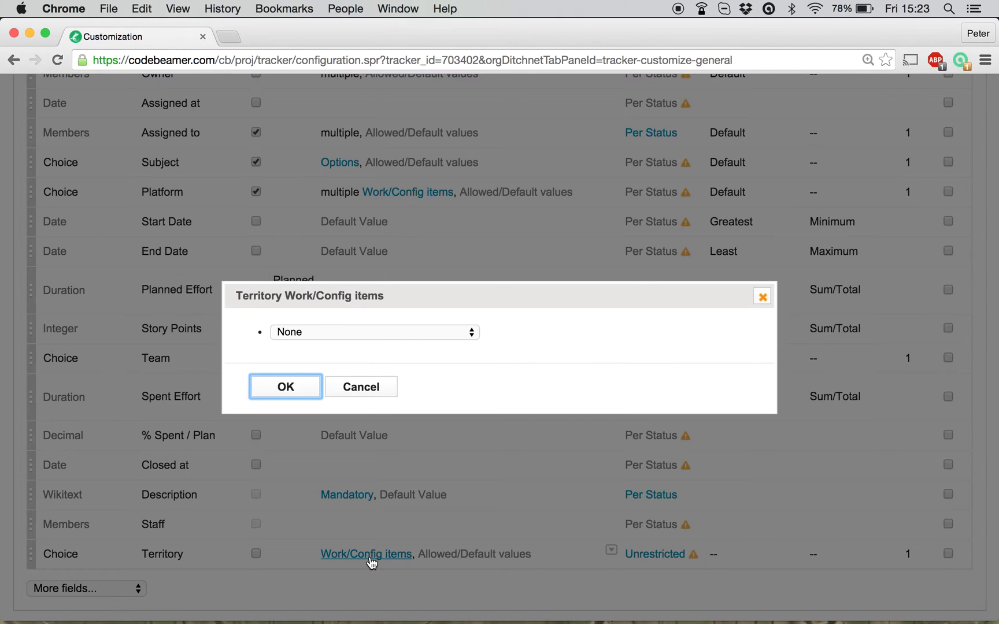
click(394, 332)
scroll(368, 529, down, 3)
scroll(369, 529, down, 3)
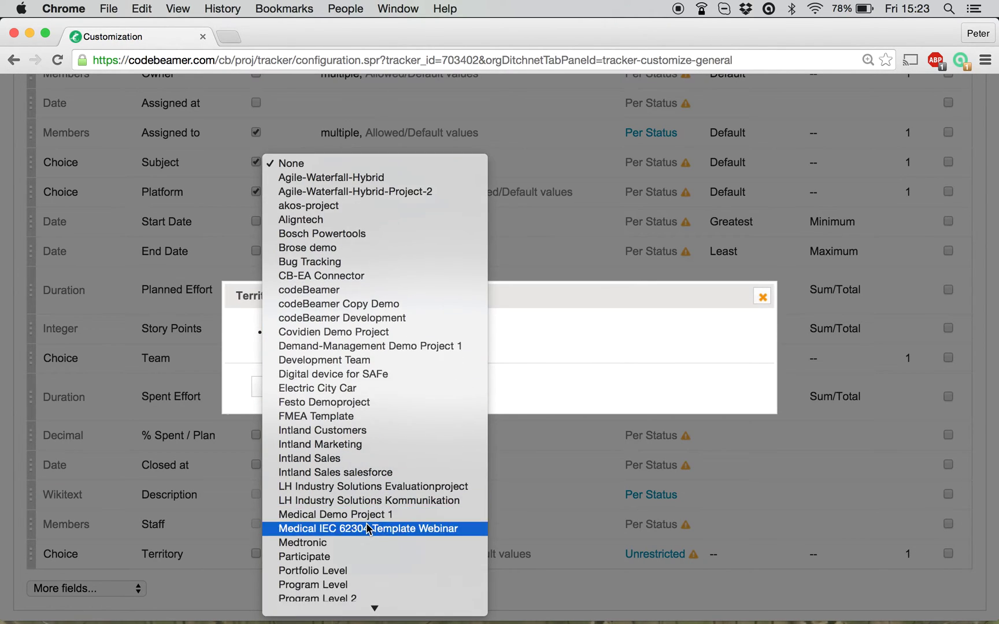
click(372, 501)
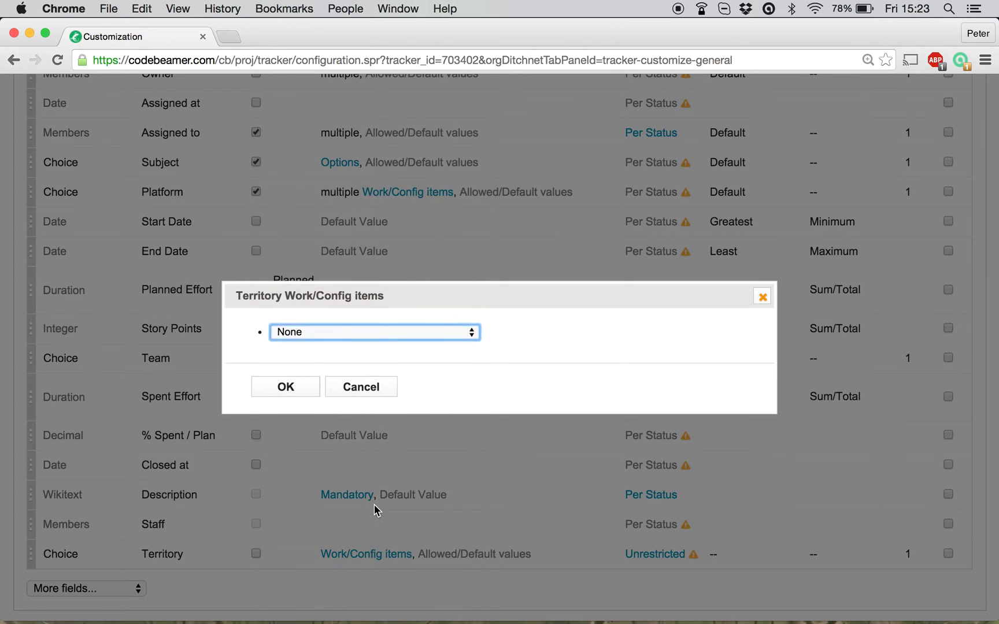
click(397, 363)
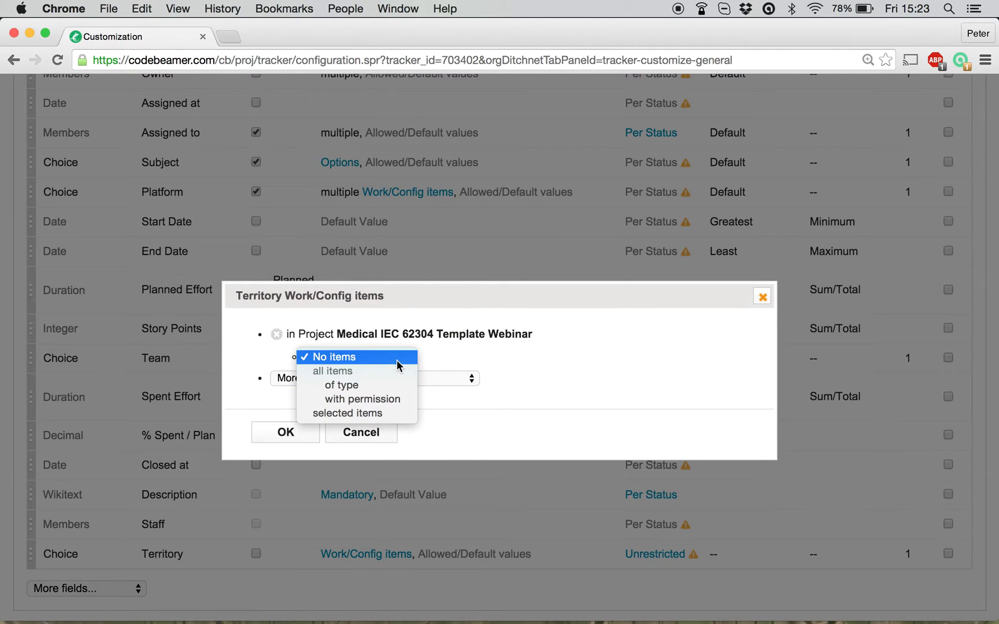
click(388, 411)
click(449, 382)
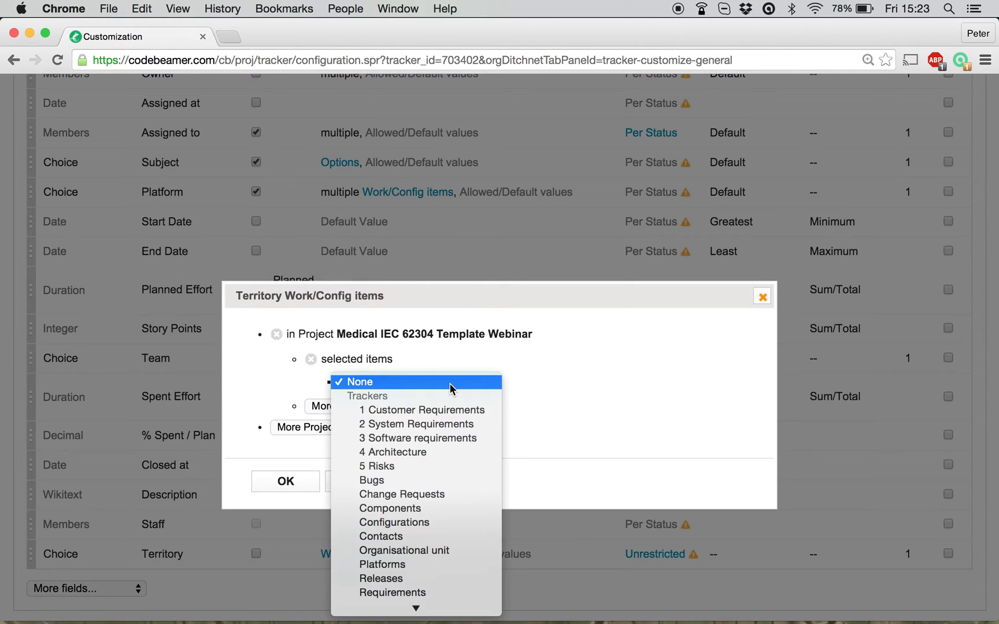
click(427, 553)
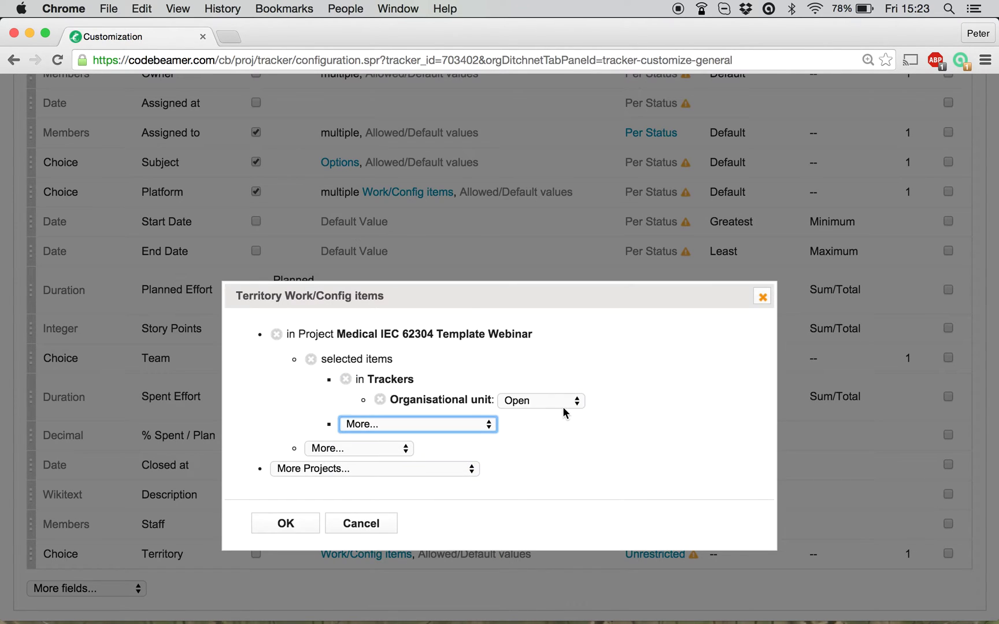
click(563, 402)
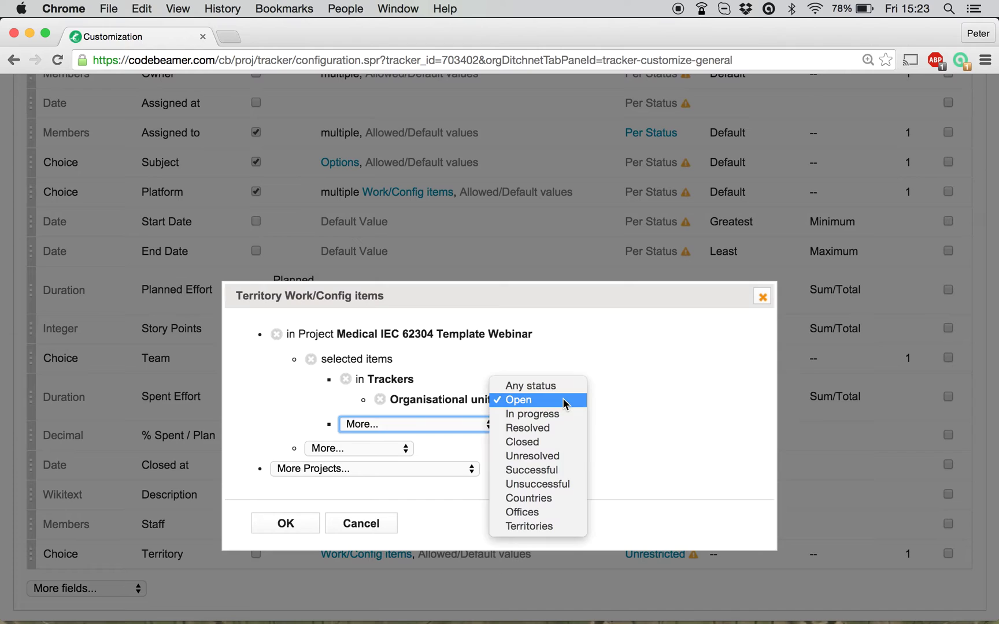
click(548, 527)
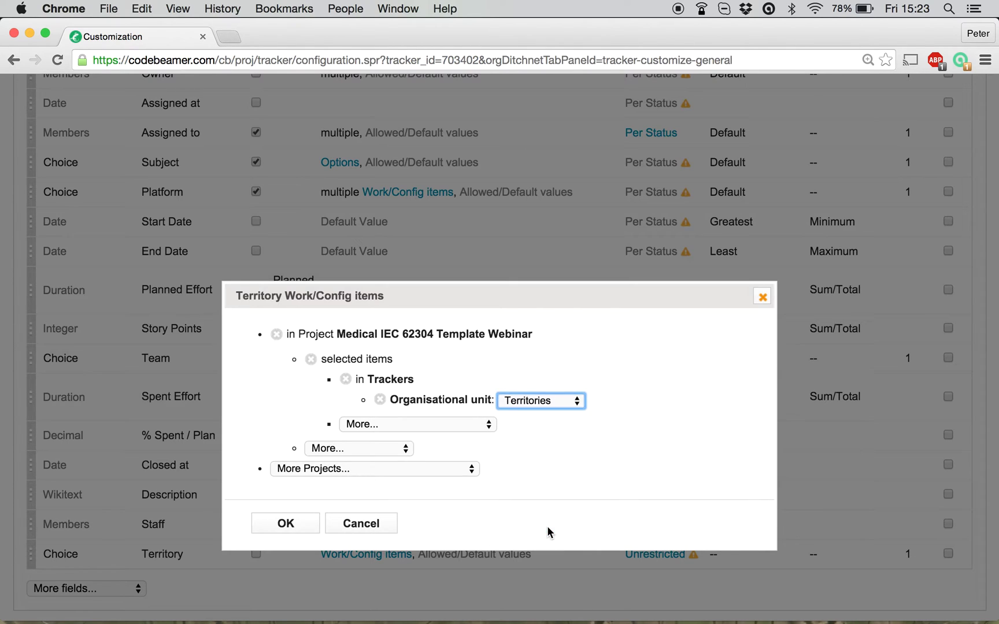
click(287, 523)
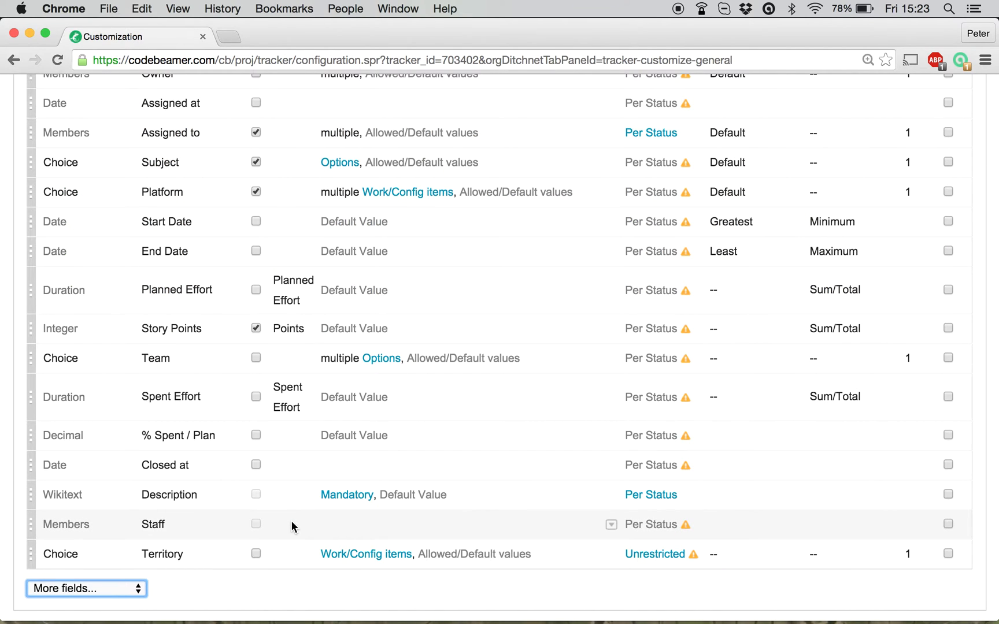
- Save the tracker's field configuration
scroll(108, 304, up, 10)
scroll(108, 304, up, 2)
click(86, 200)
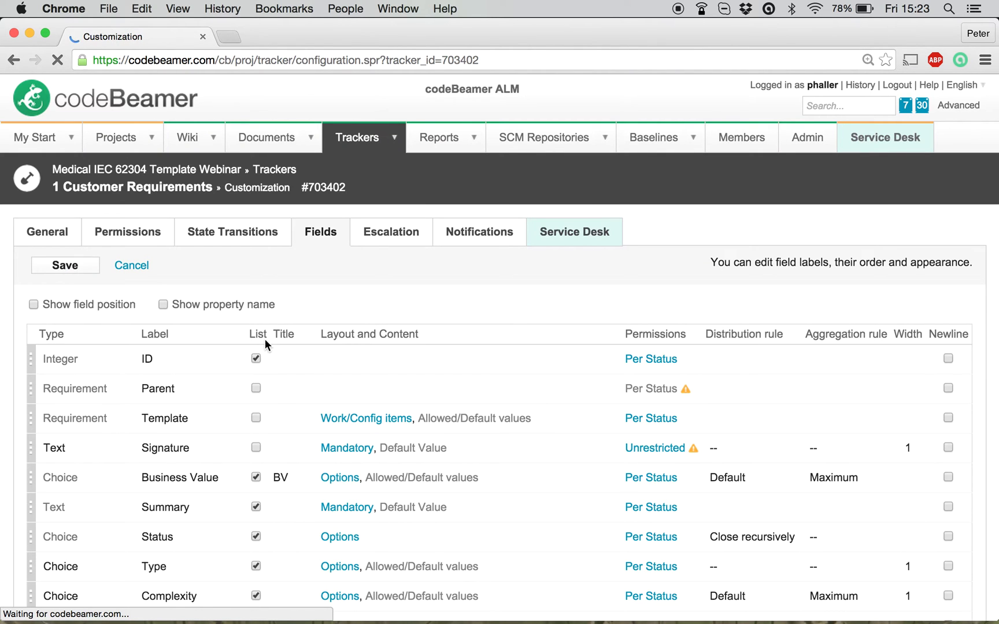
- Create a new choice field labelled 'Country' with the Work/Config items datasource
scroll(259, 418, down, 10)
scroll(259, 418, down, 5)
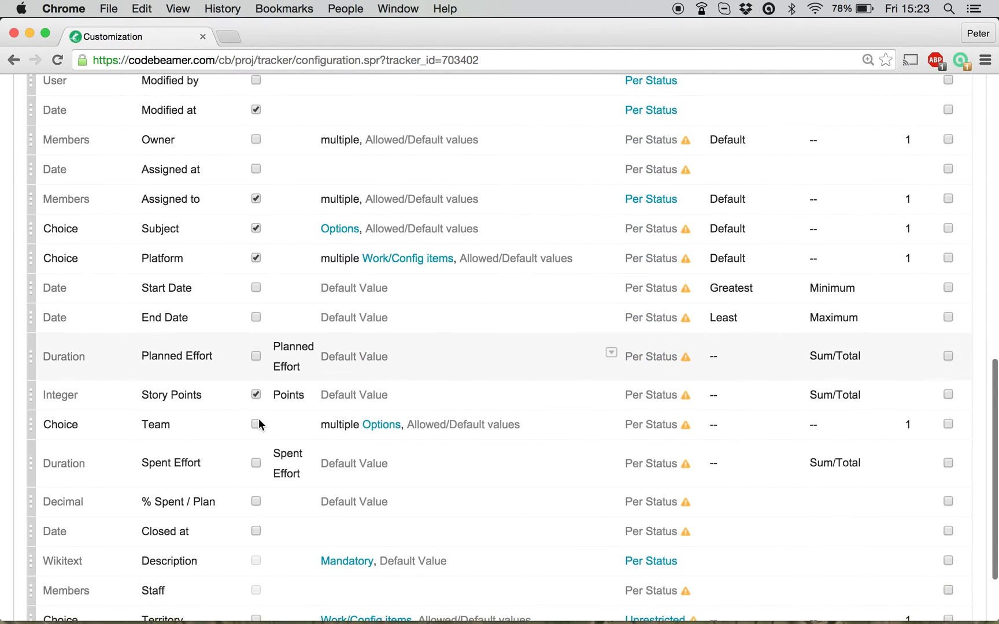
click(135, 559)
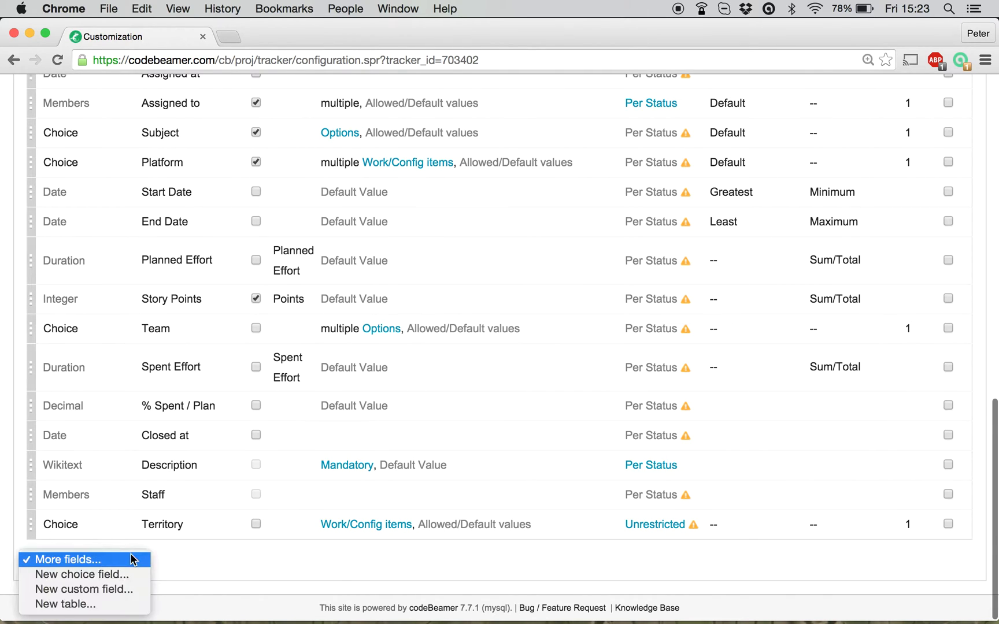
click(128, 562)
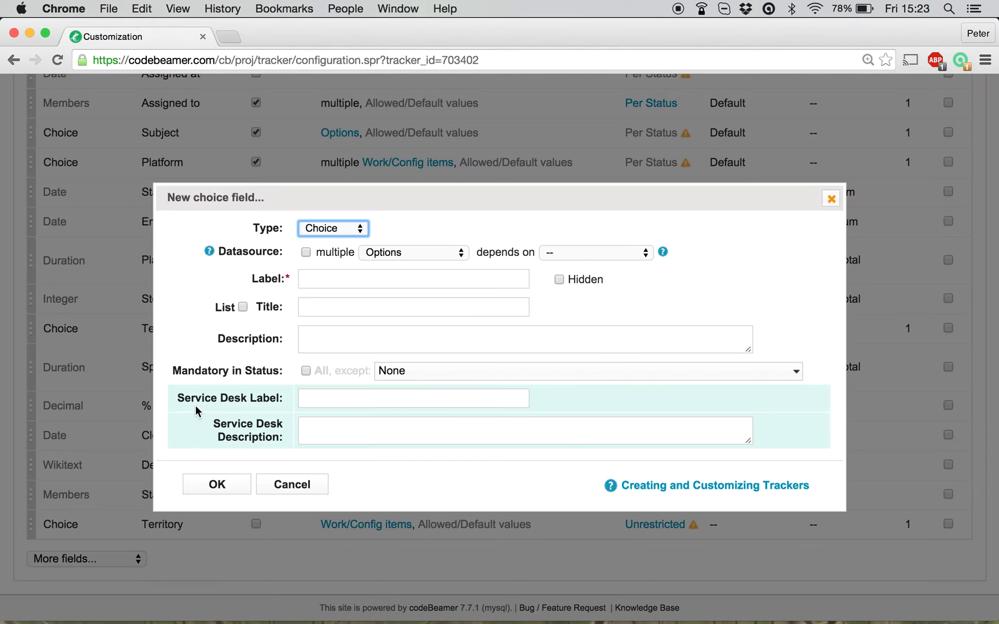
click(392, 252)
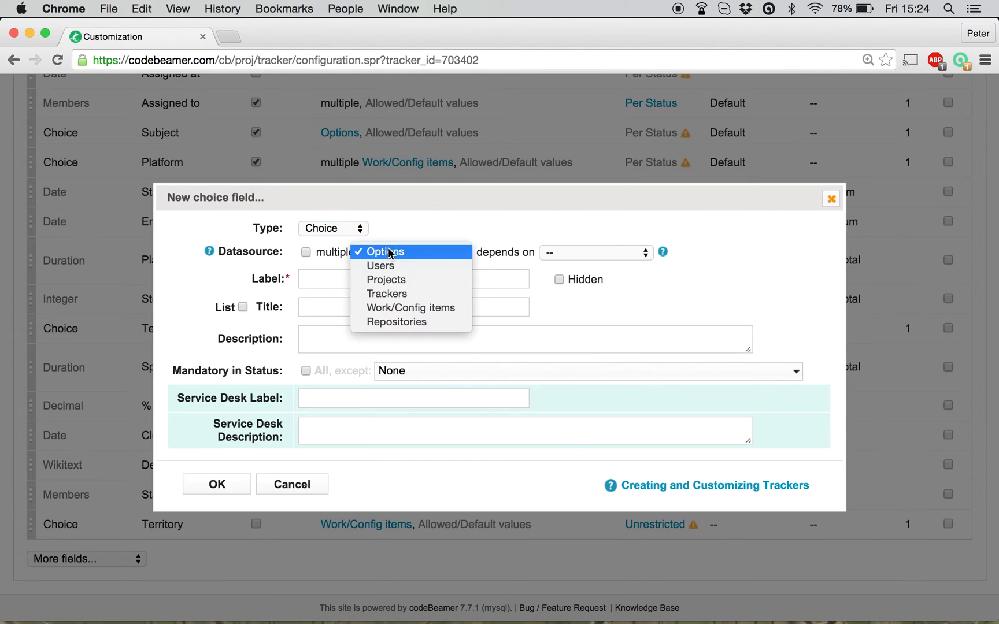
click(424, 313)
click(365, 331)
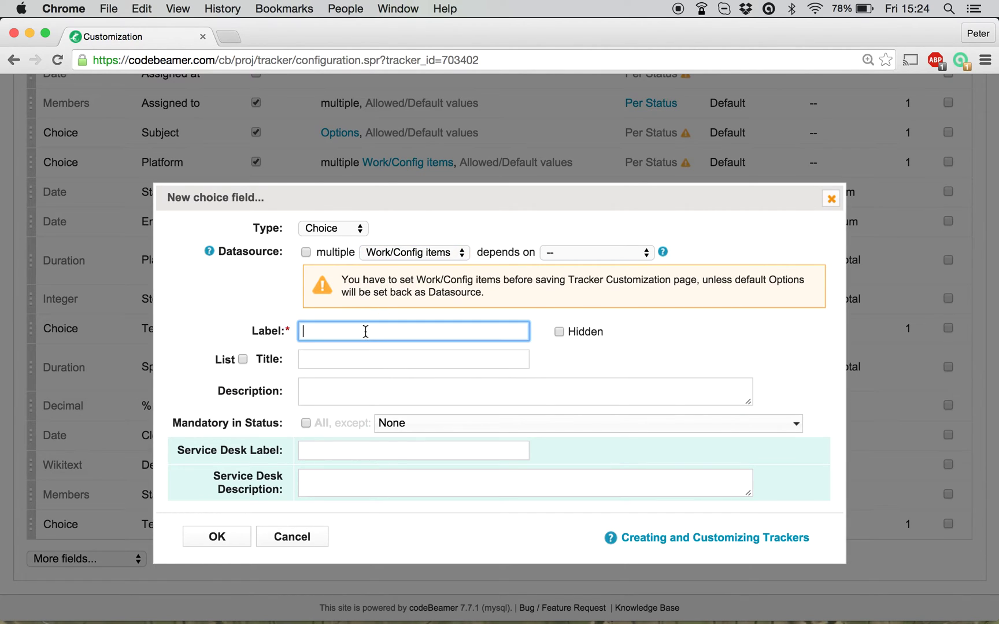
text(Country)
click(234, 538)
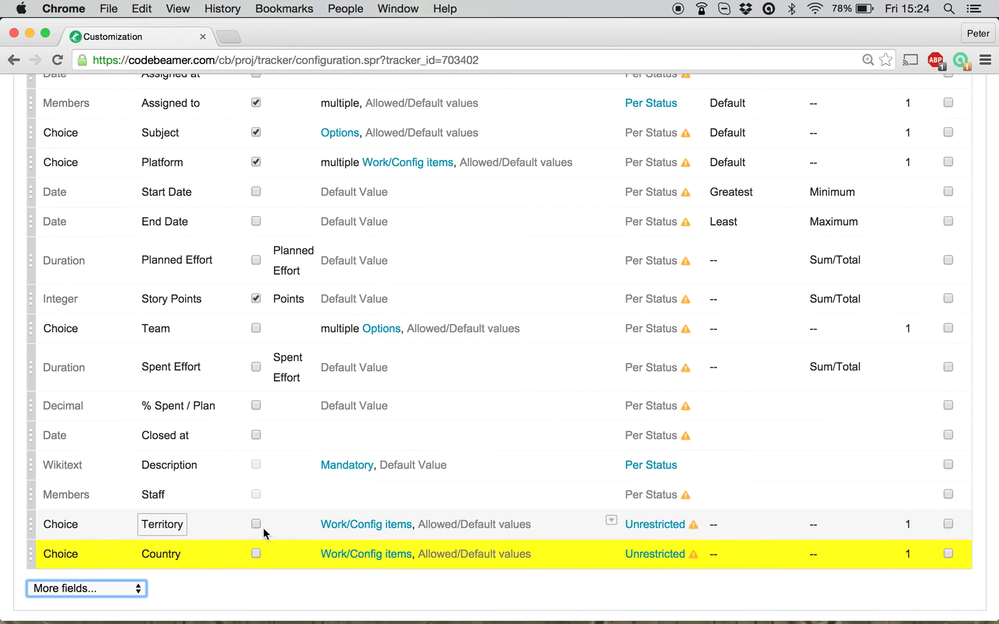
- Source Country from Organisational unit Countries items in the Medical IEC 62304 Template Webinar project
click(372, 556)
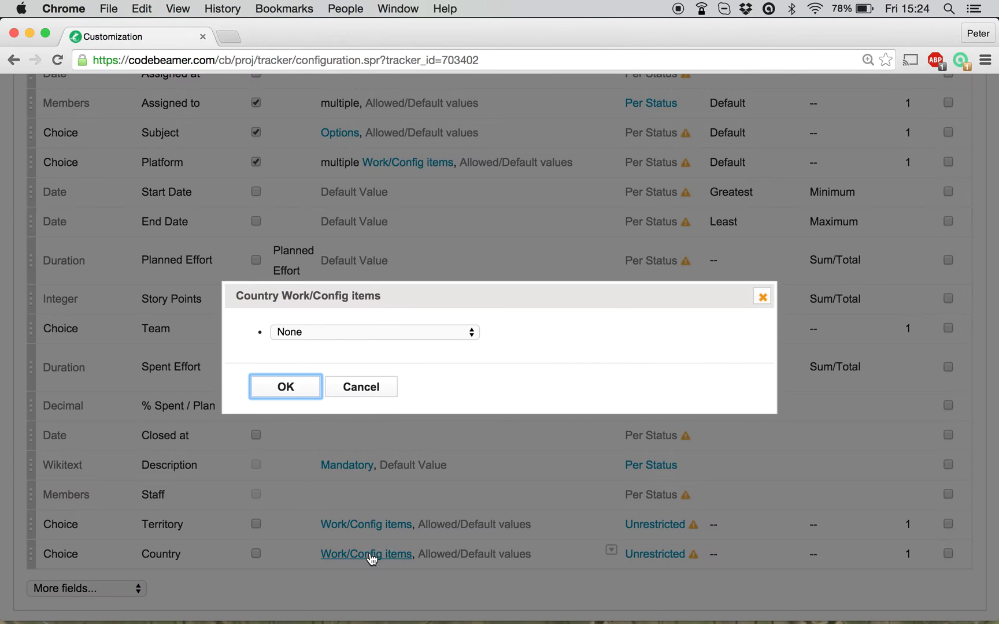
click(380, 332)
scroll(376, 491, down, 4)
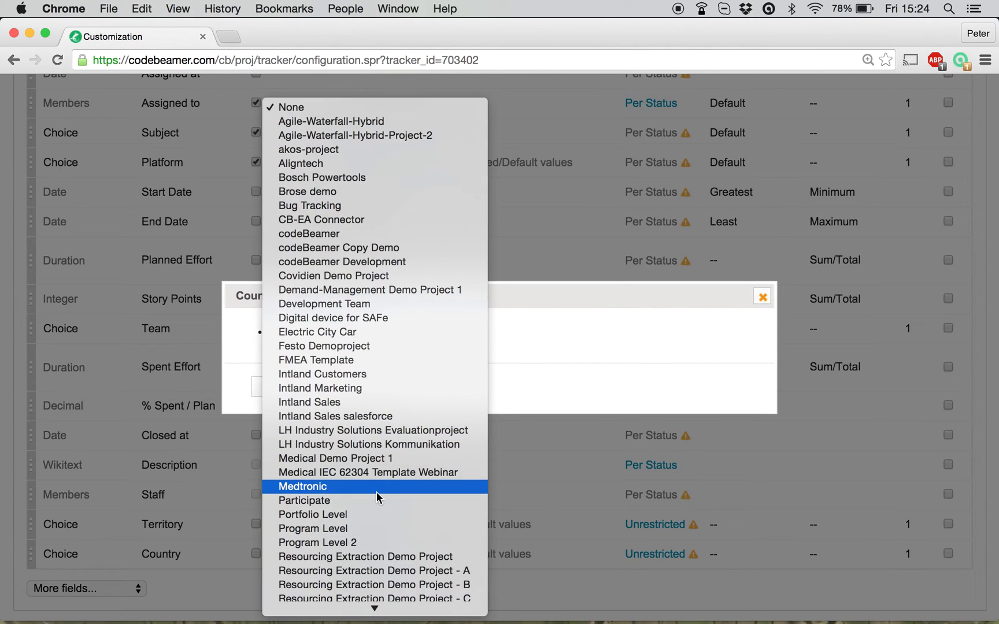
click(385, 472)
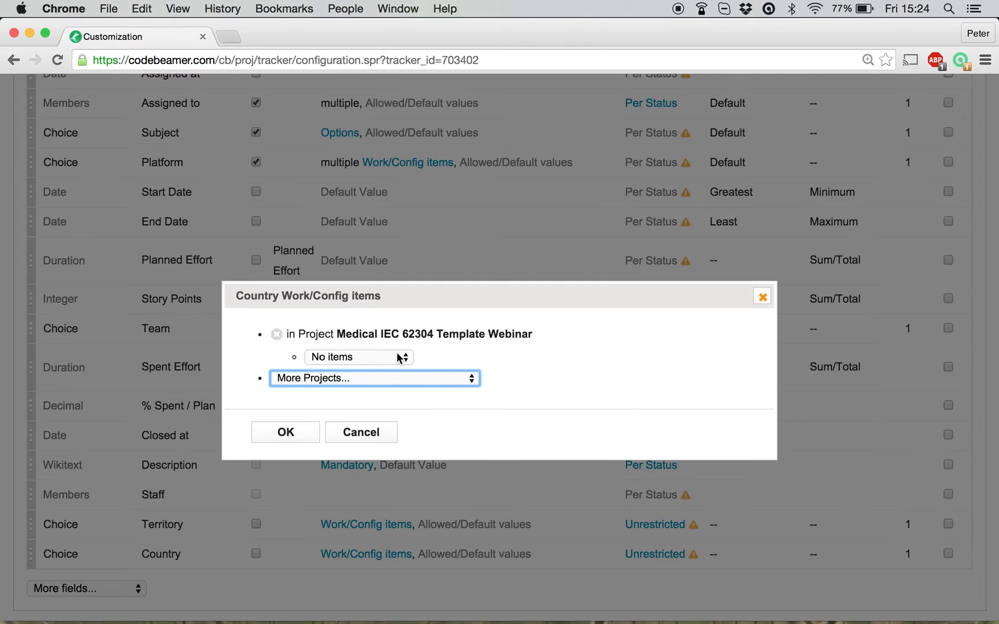
click(397, 356)
click(394, 415)
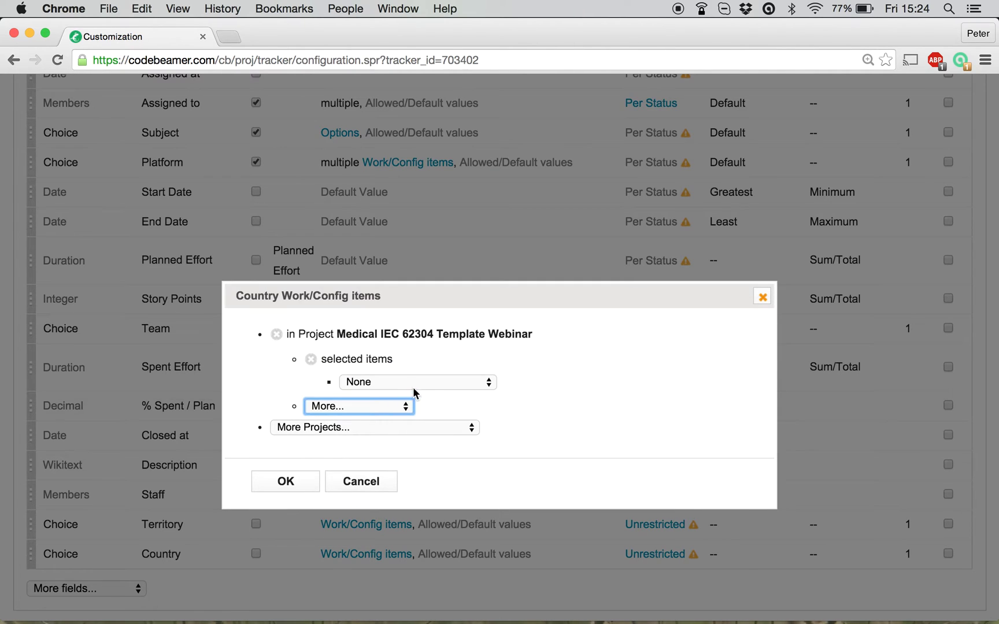
click(433, 385)
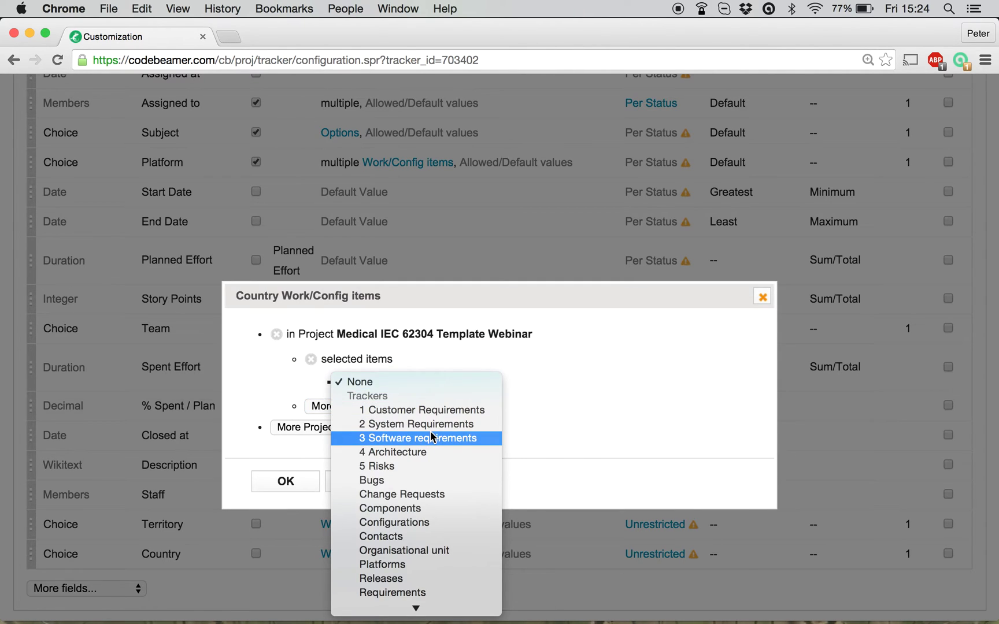
click(430, 550)
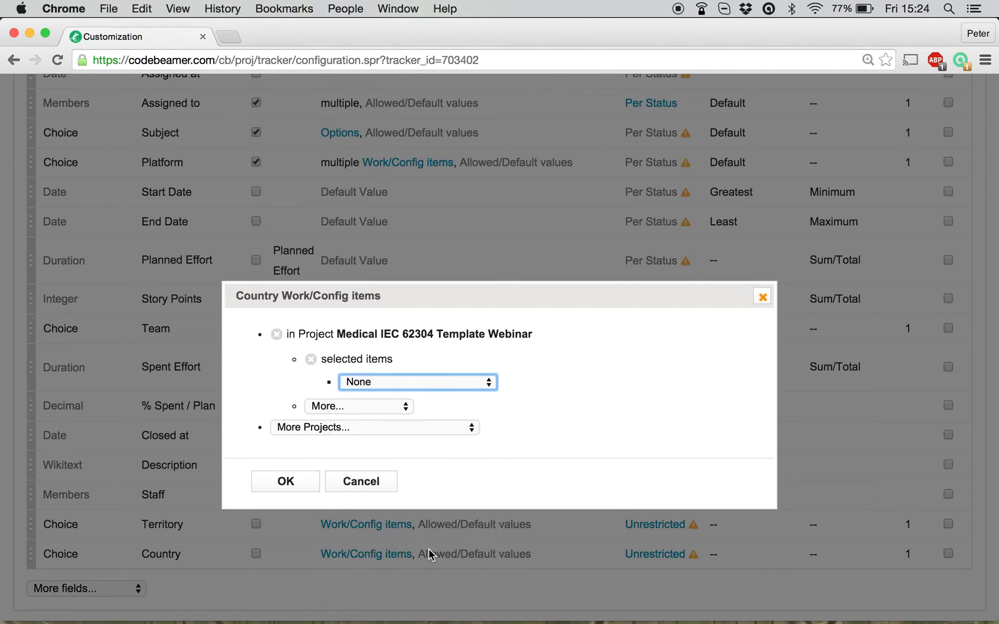
click(538, 401)
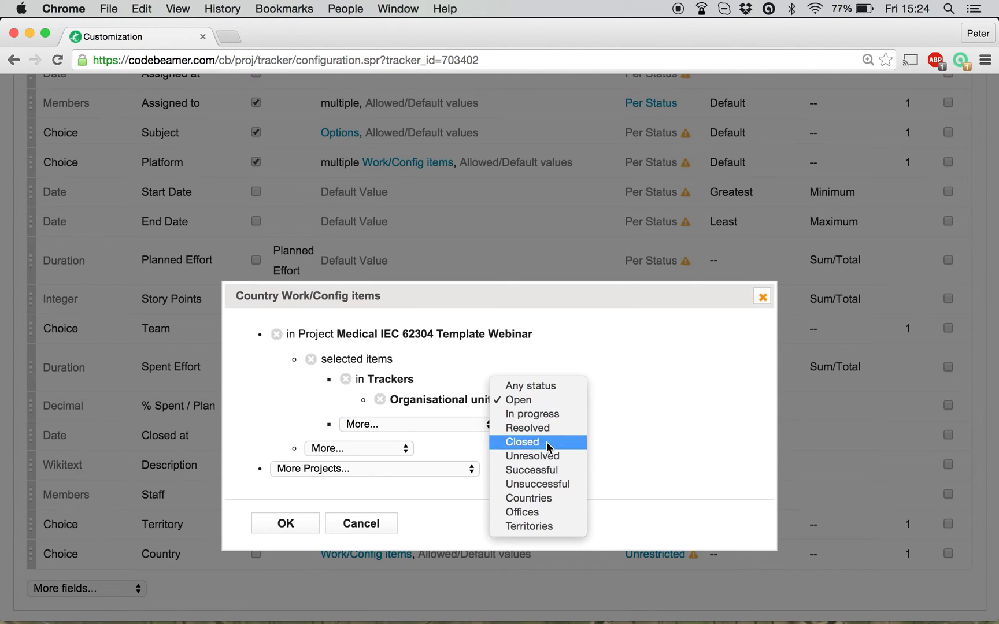
click(554, 498)
click(300, 526)
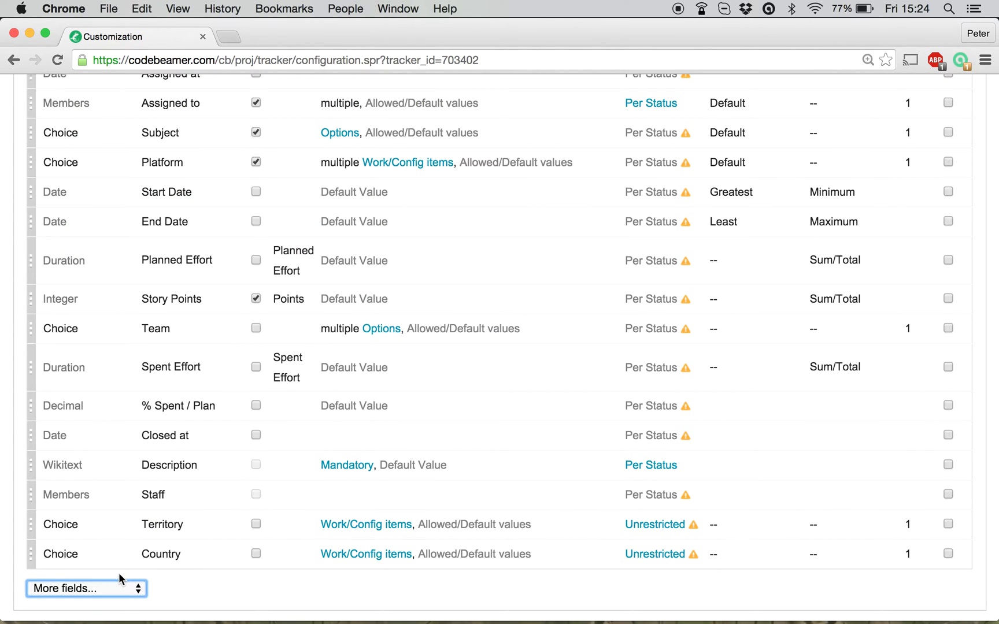
click(122, 588)
click(114, 543)
- Create the new choice field as 'Office' with the Work/Config items datasource
click(406, 258)
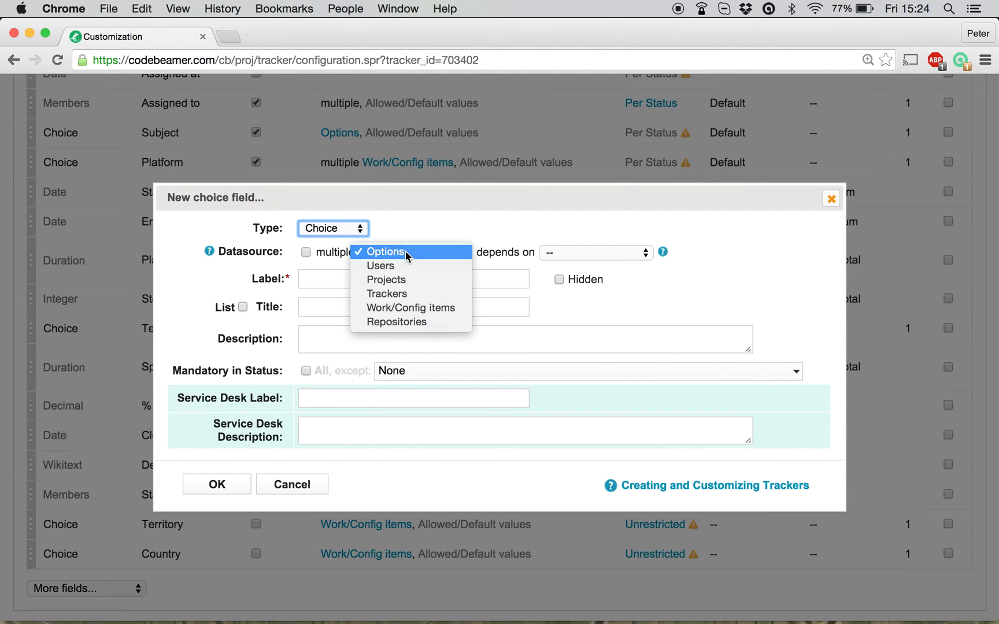
click(413, 306)
click(385, 331)
text(Office)
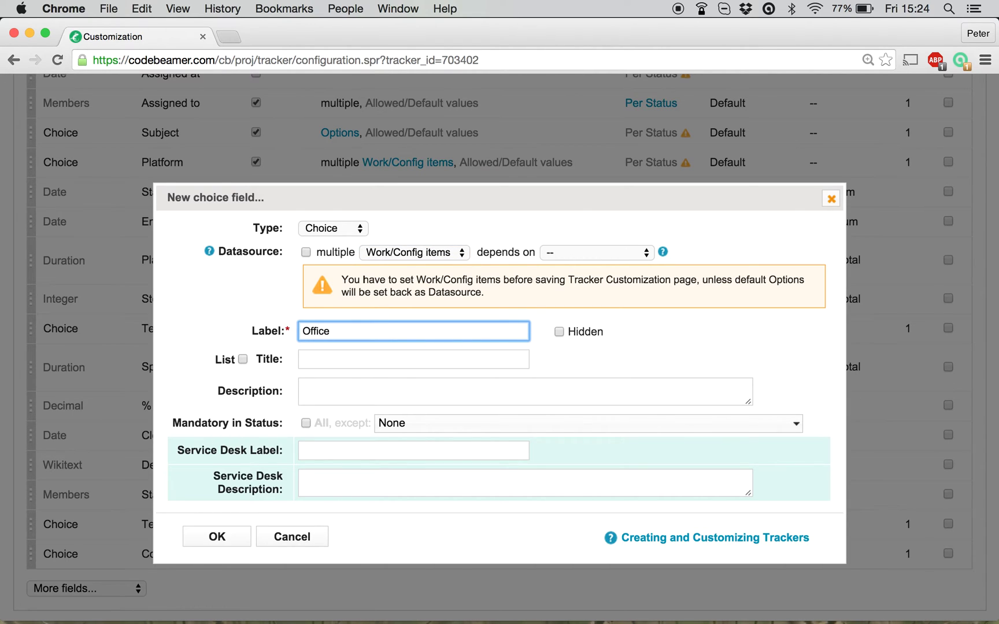
click(211, 538)
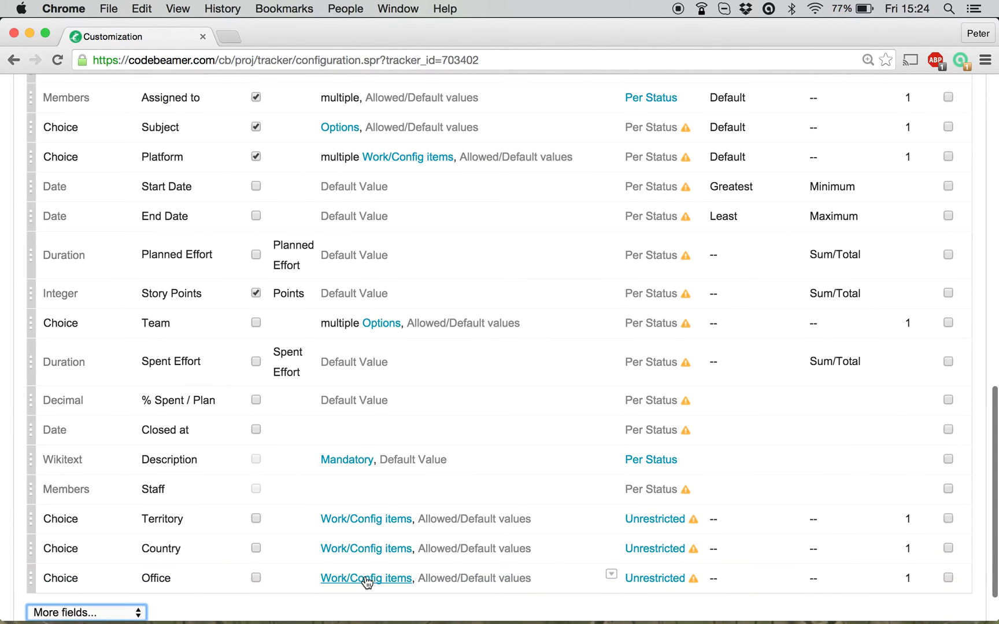
- Source Office from Organisational unit Offices items in the Medical IEC 62304 Template Webinar project, then save
click(367, 580)
click(385, 332)
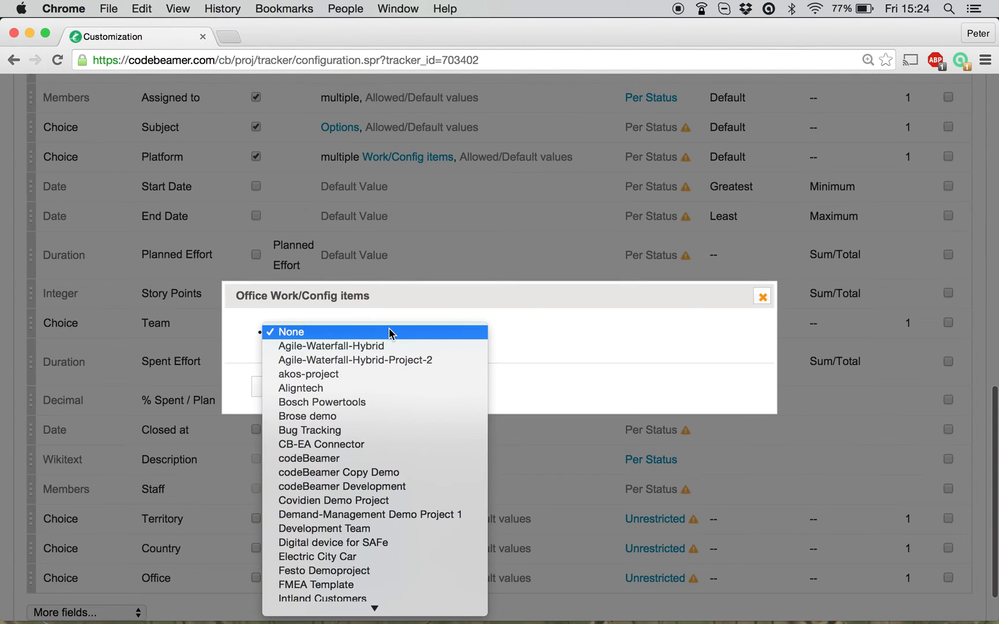
scroll(394, 464, down, 5)
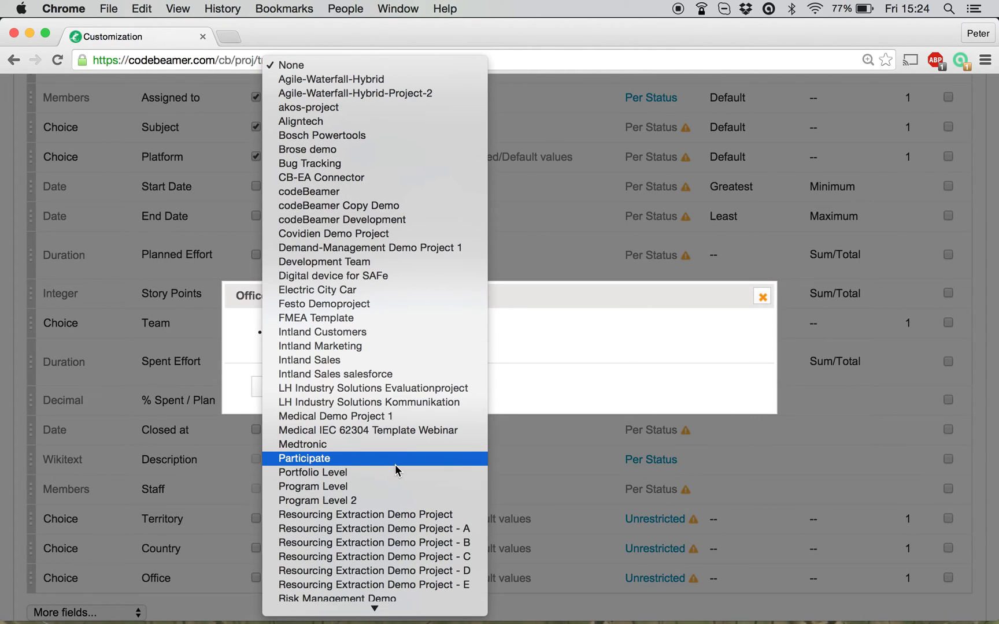
click(403, 432)
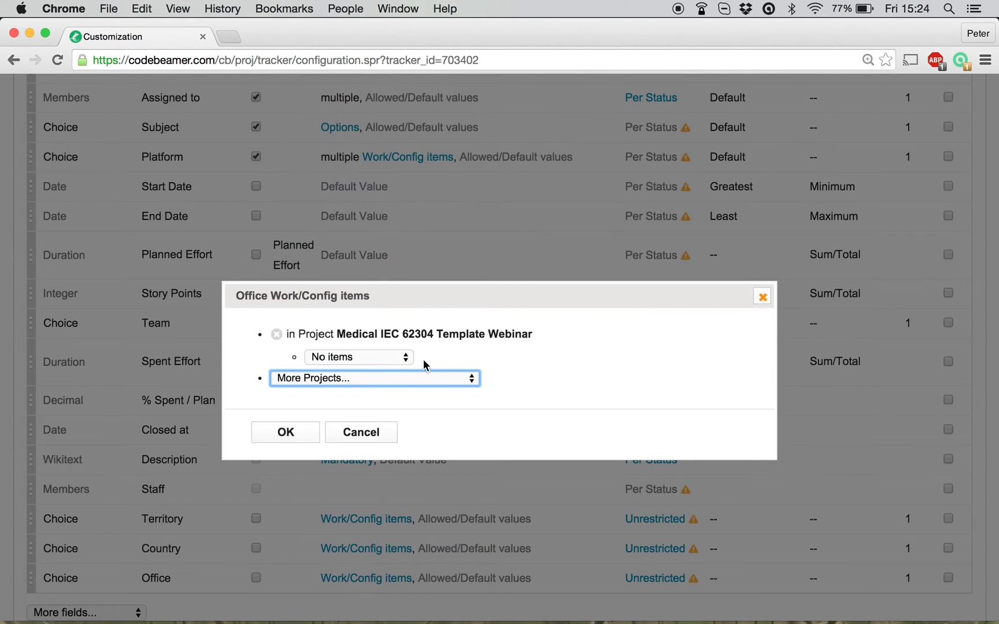
click(400, 356)
click(387, 411)
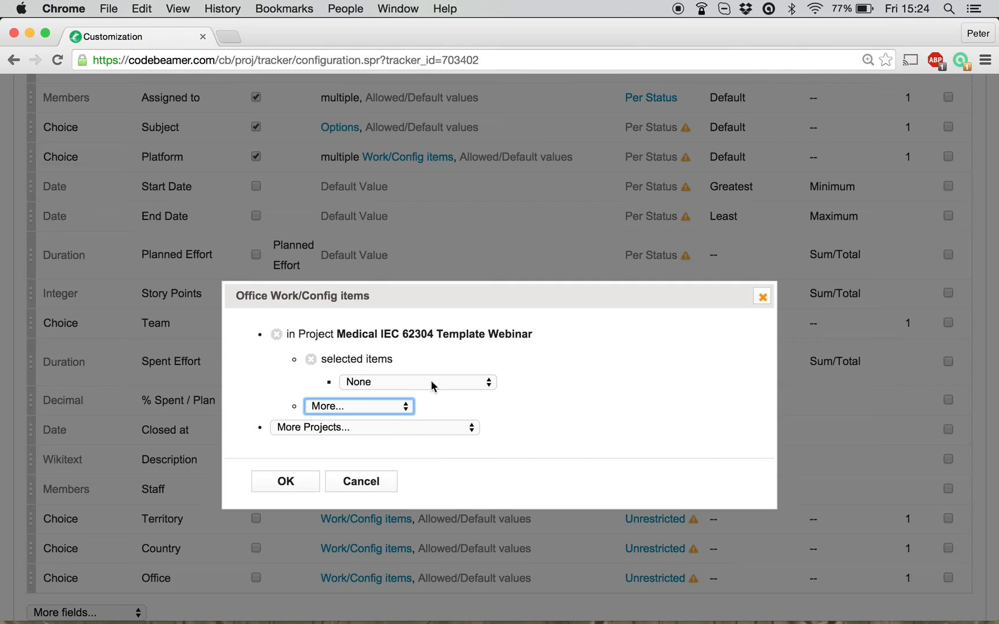
click(436, 383)
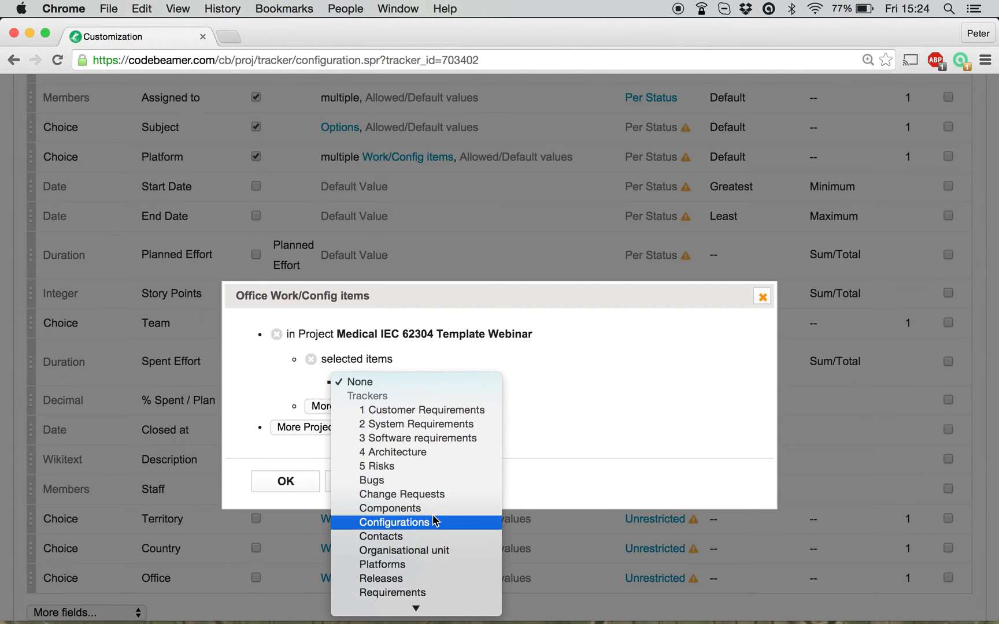
click(424, 552)
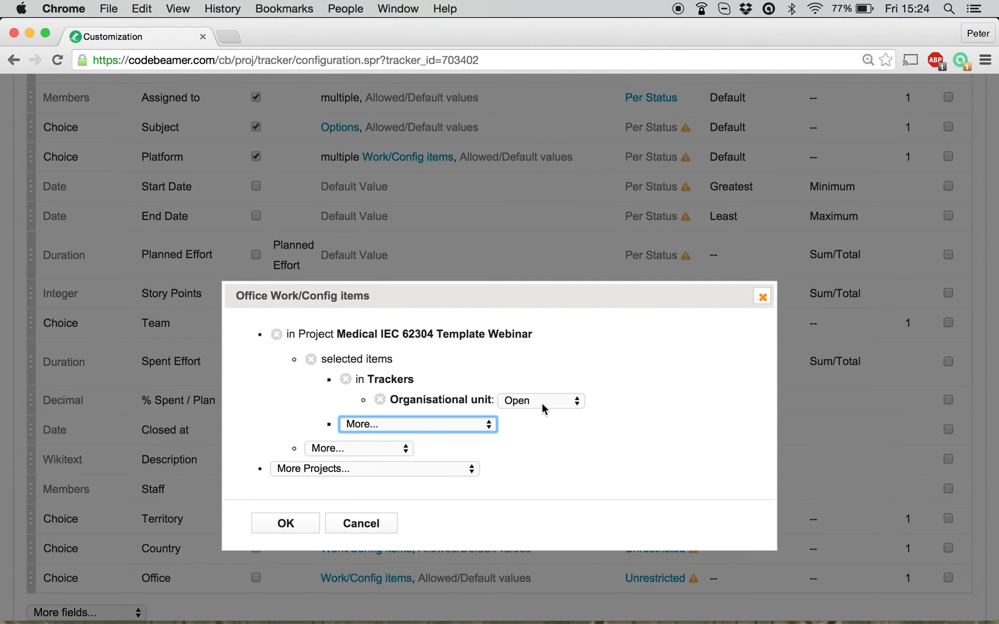
click(541, 403)
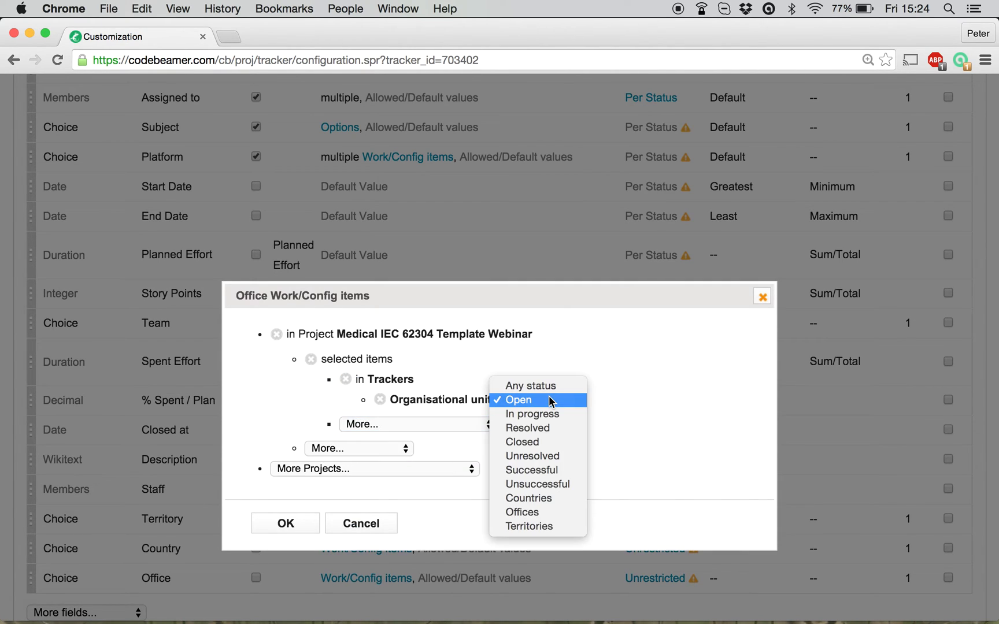
click(541, 513)
click(292, 522)
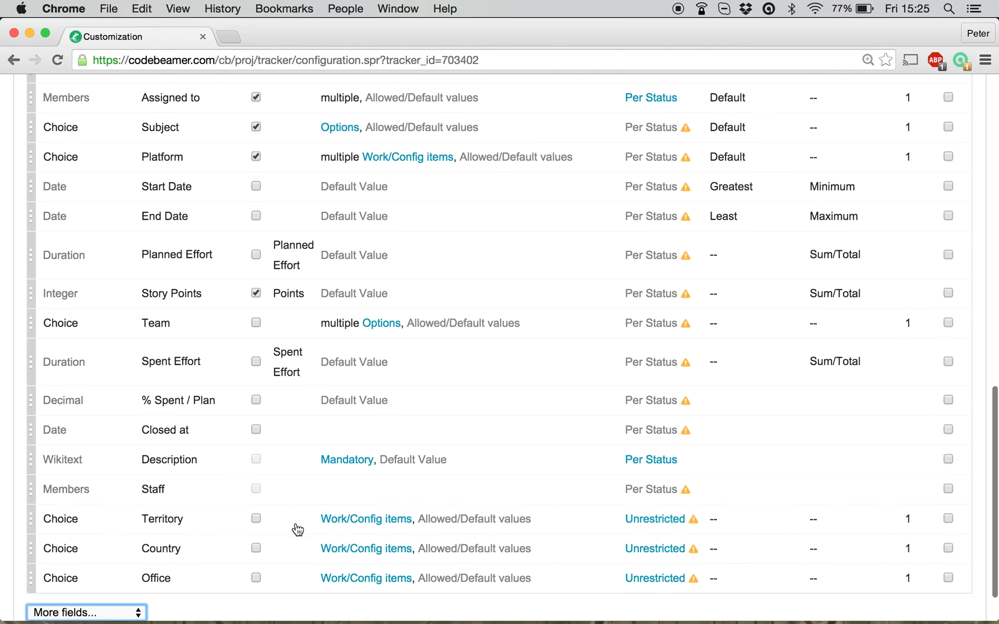
scroll(220, 435, up, 15)
click(89, 267)
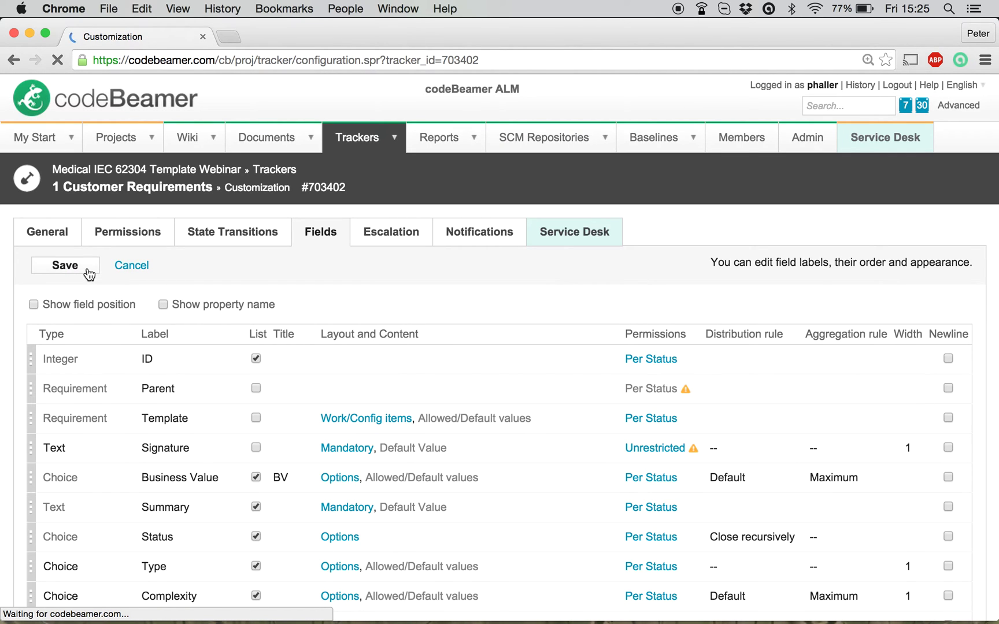
- Scroll the Fields table down to the new Territory, Country and Office rows
scroll(191, 395, down, 10)
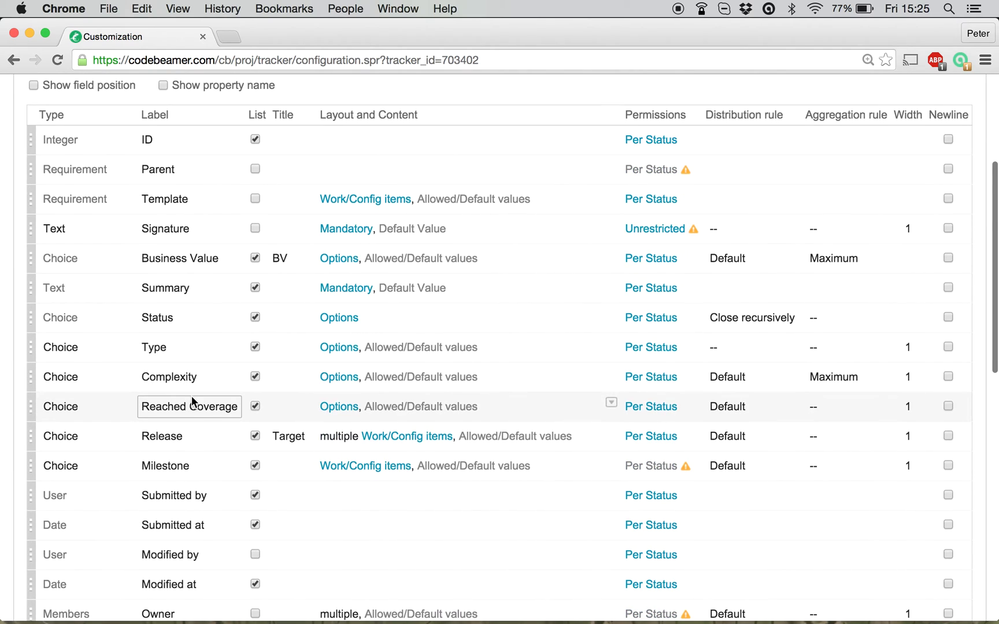
scroll(191, 395, down, 7)
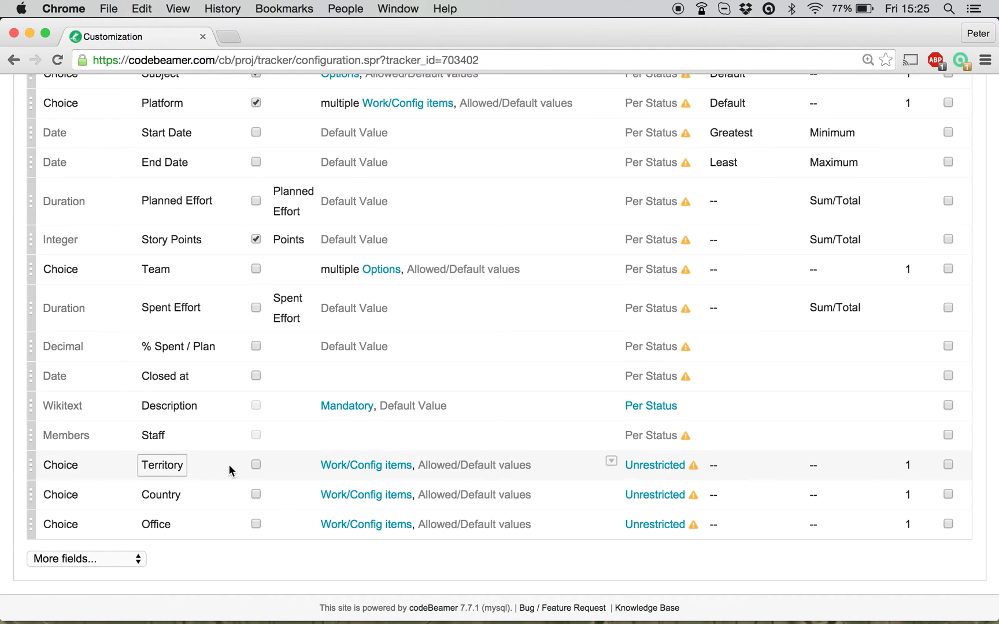
- Set the Country field's 'depends on' option to Territory and confirm
click(165, 499)
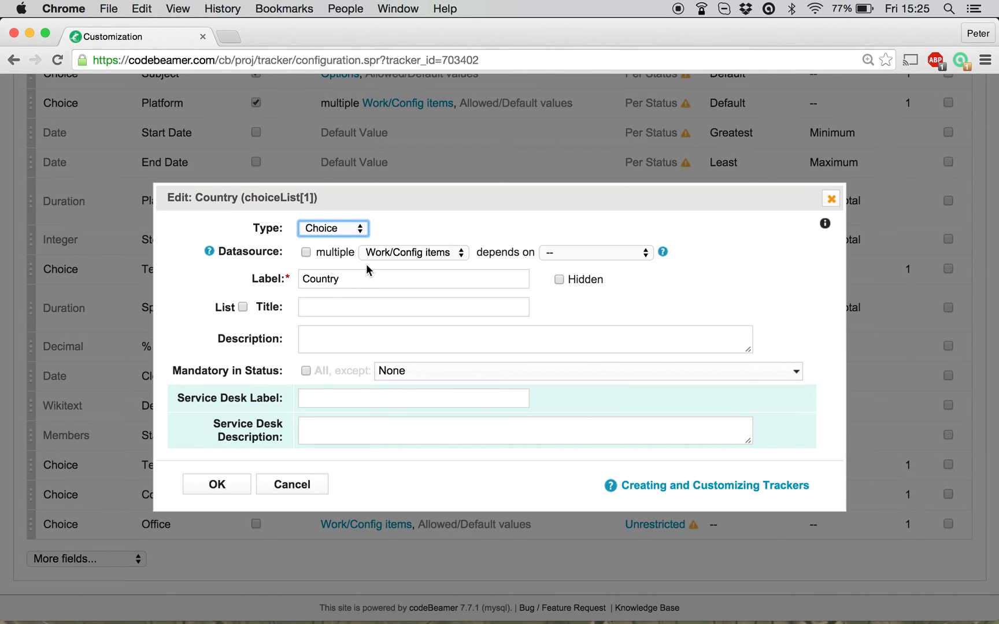
click(568, 252)
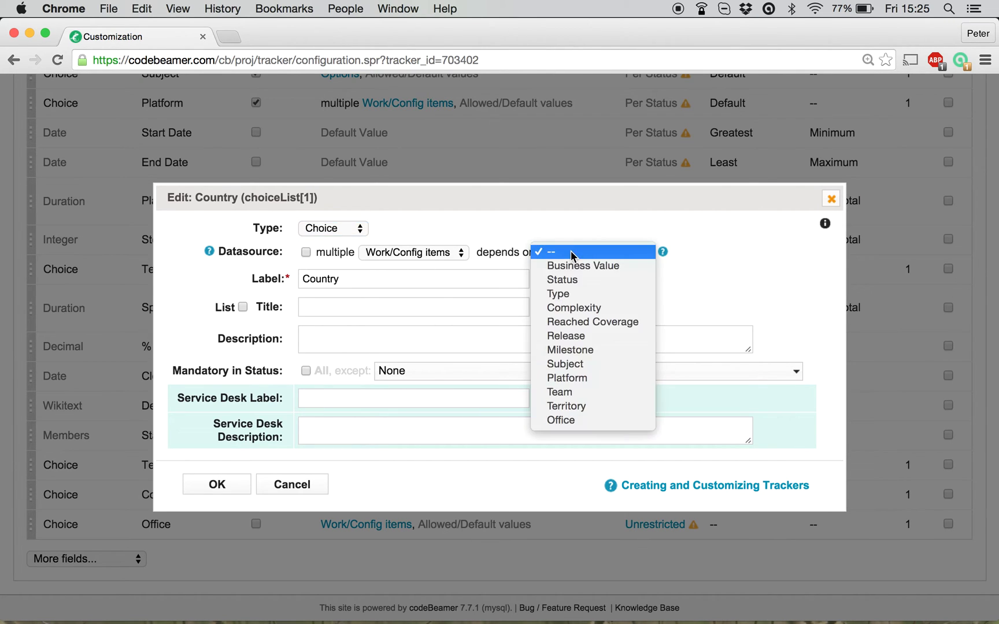
click(572, 407)
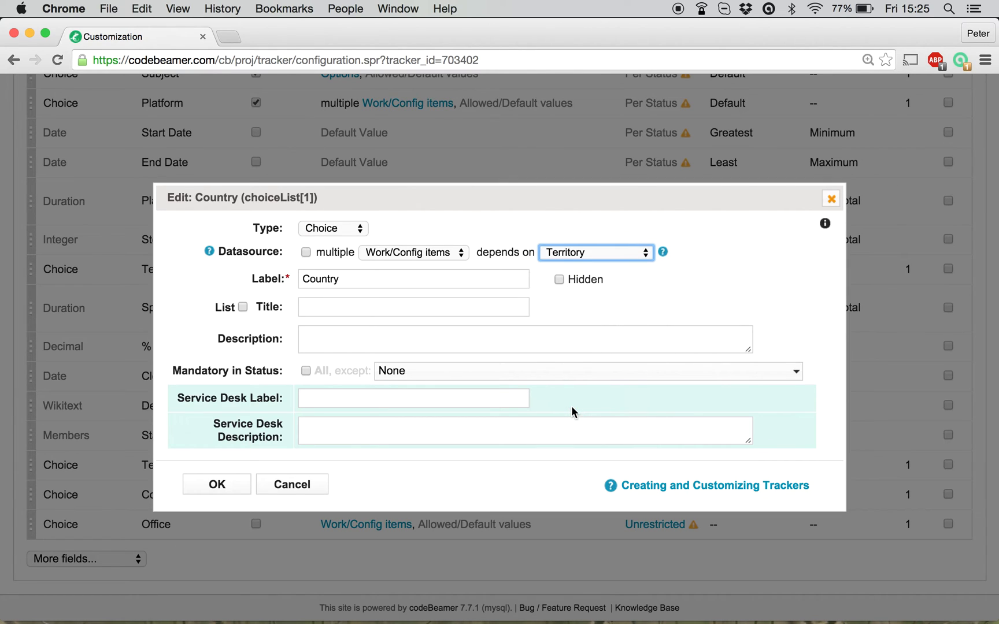
click(233, 489)
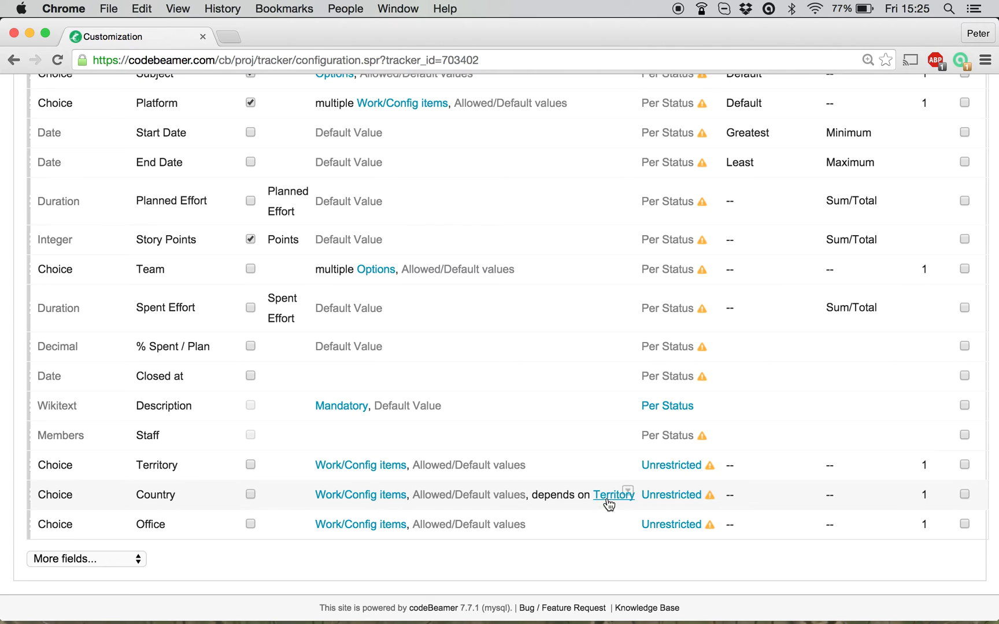
- Map Territory's Organisational unit values to Country's Configuration Items for Parent and confirm
click(610, 499)
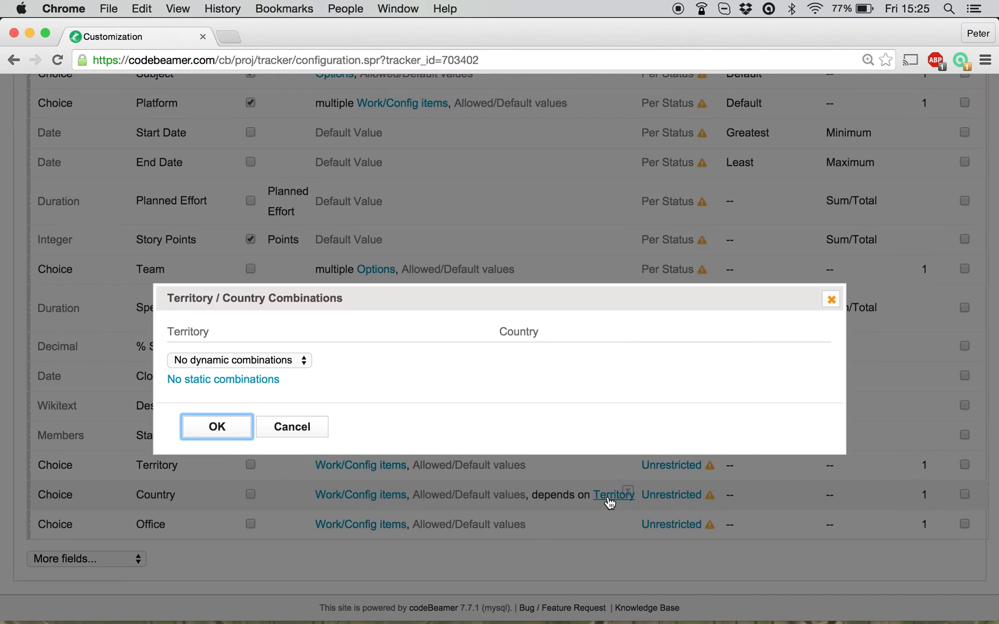
click(300, 362)
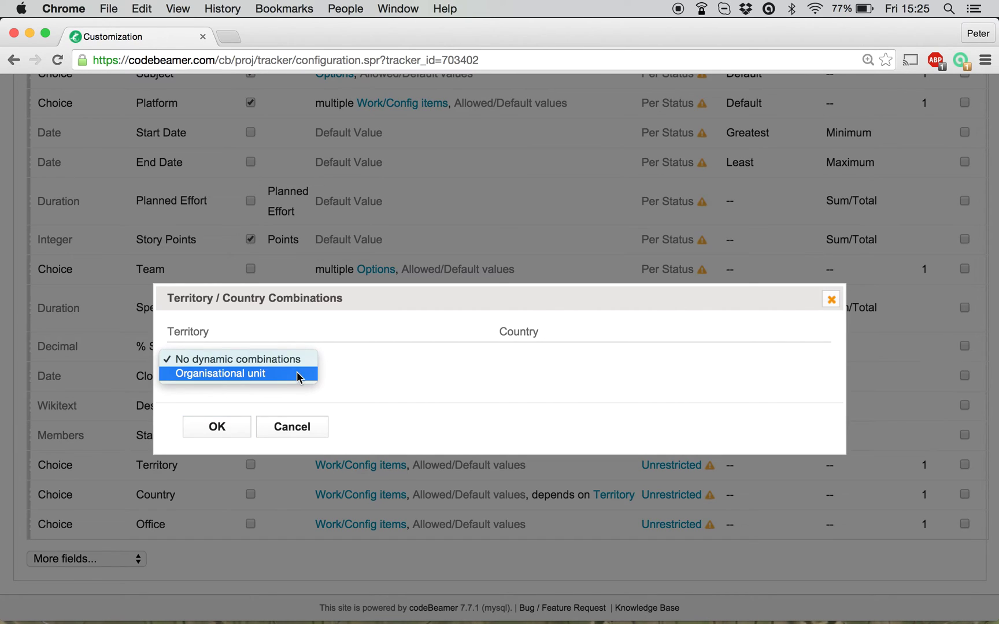
click(297, 374)
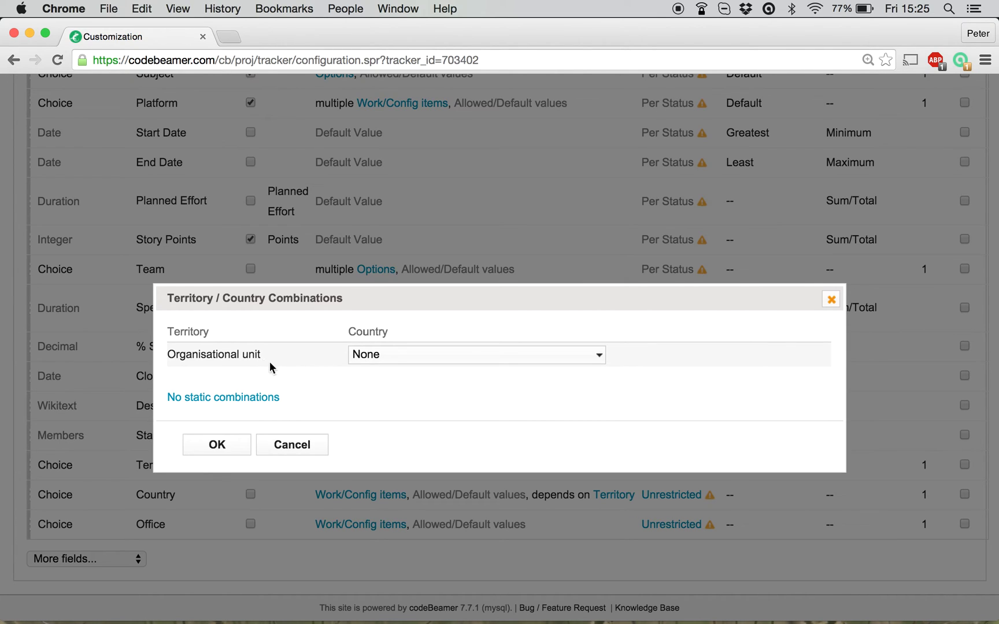
click(424, 362)
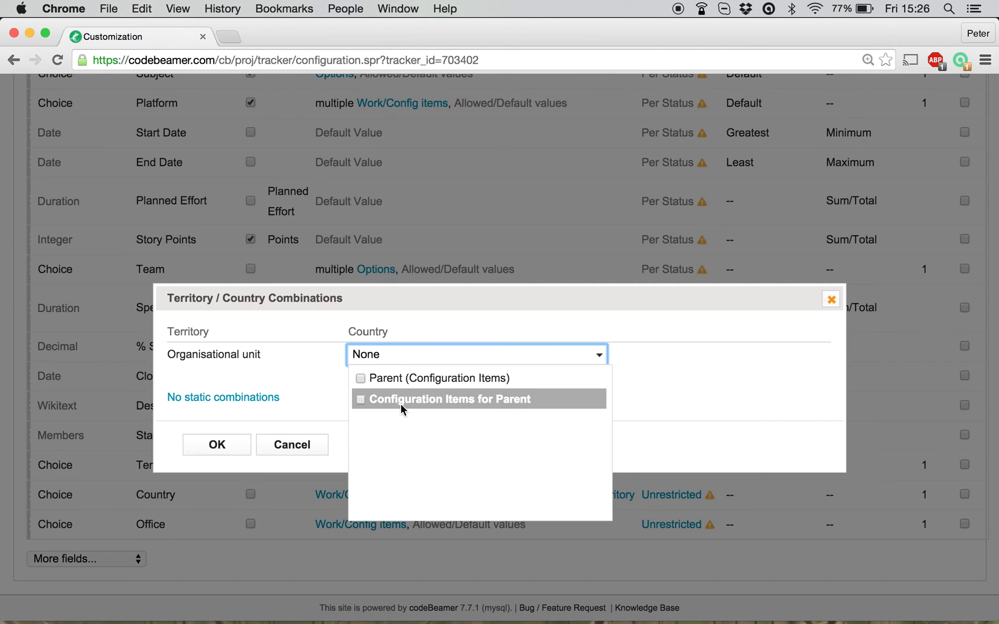
click(360, 399)
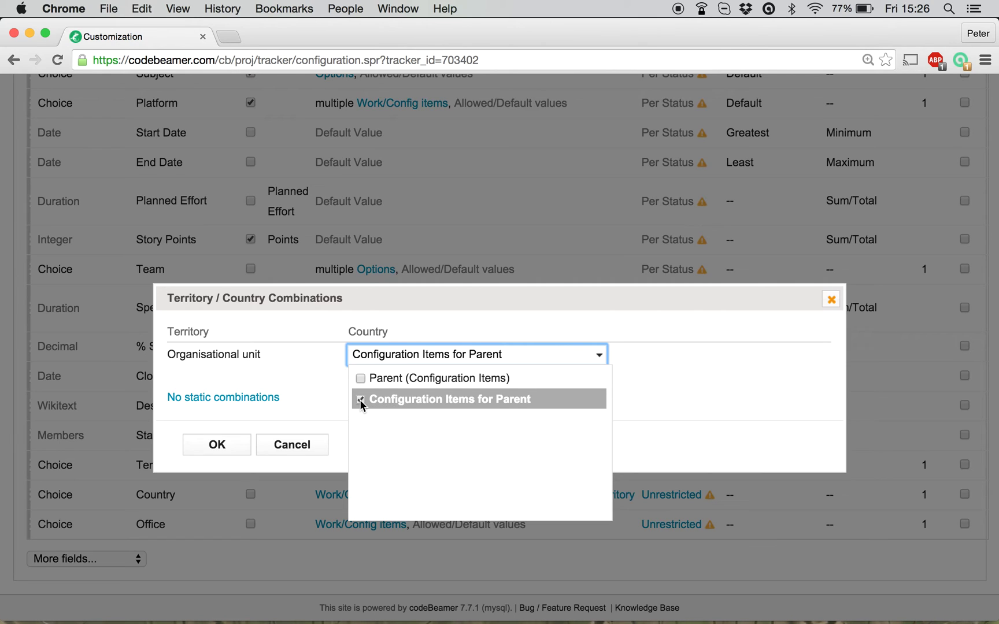
click(232, 445)
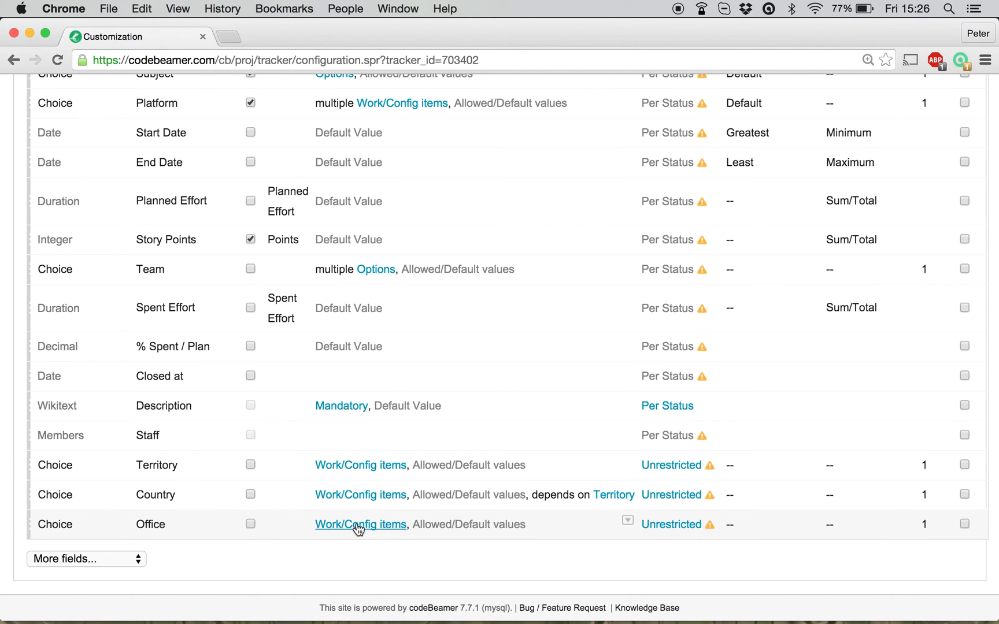
- Make the Office field depend on the Country field
click(153, 527)
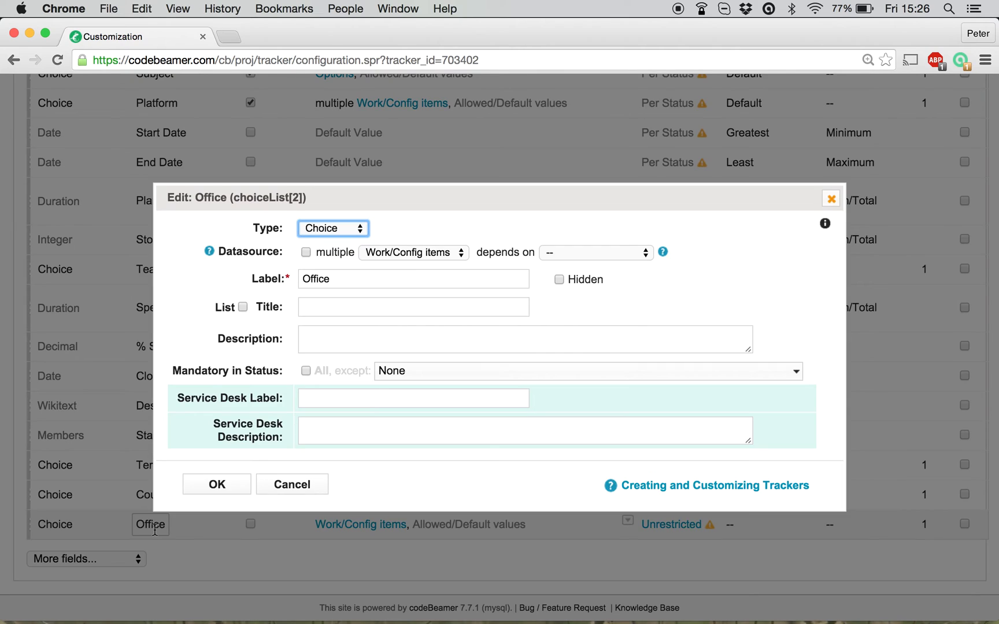
click(588, 253)
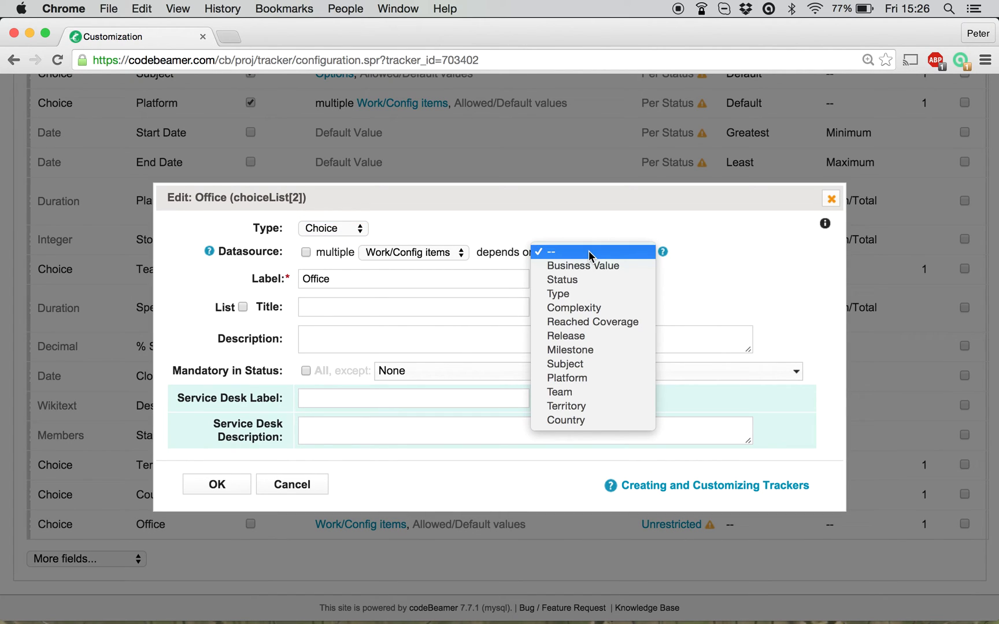
click(577, 421)
click(218, 484)
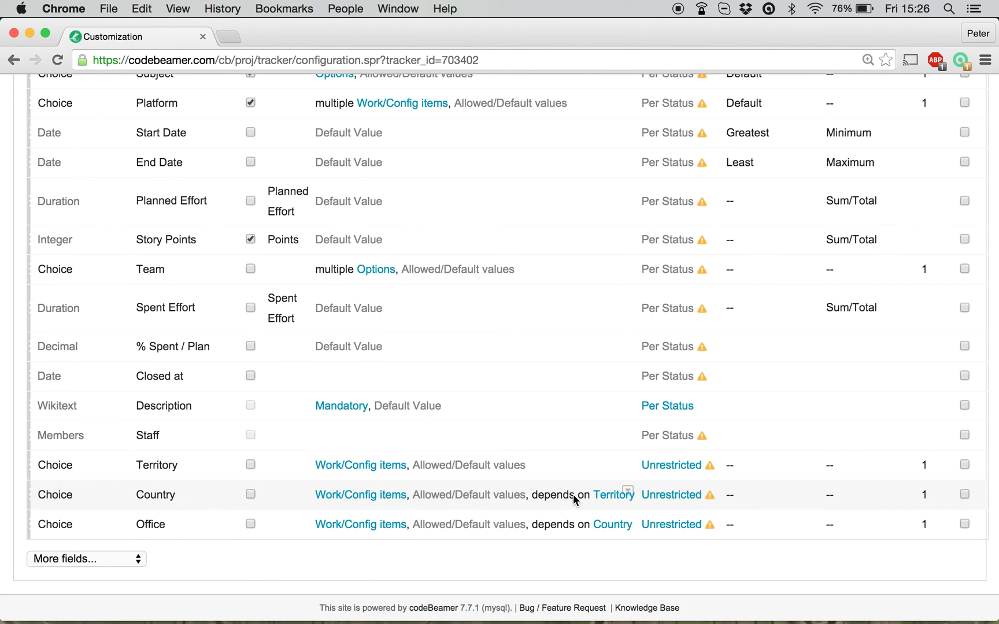
- Base the Country/Office combination on Organisational unit, with Office offering Configuration Items for Parent
click(610, 526)
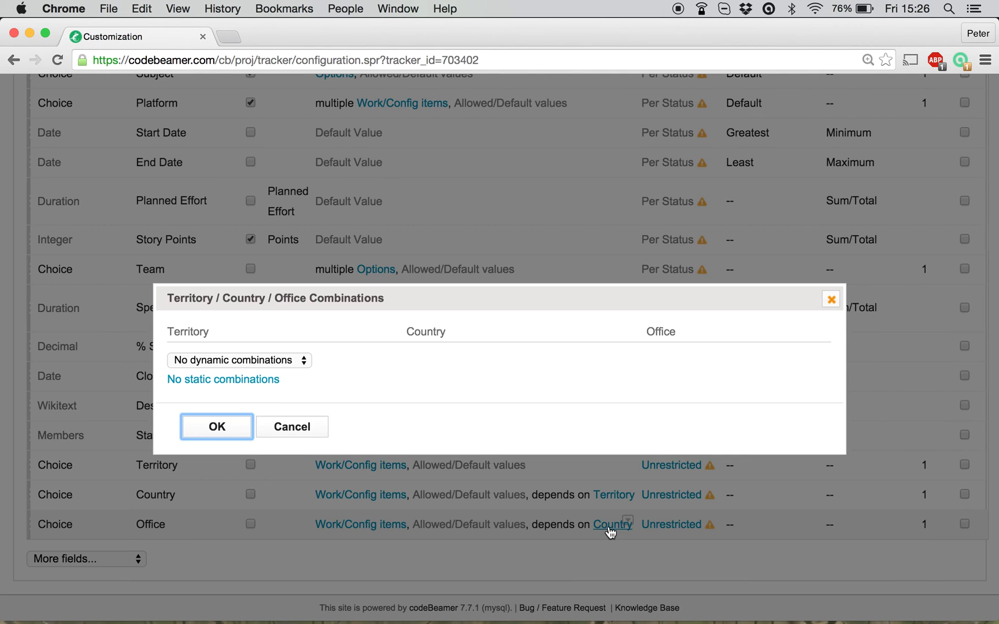
click(290, 359)
click(287, 374)
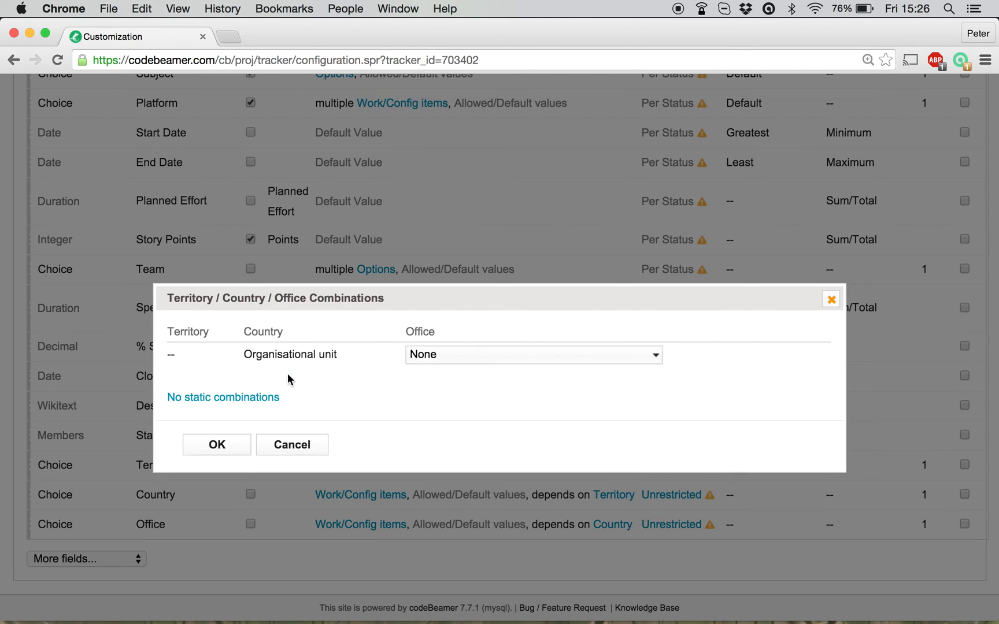
click(490, 362)
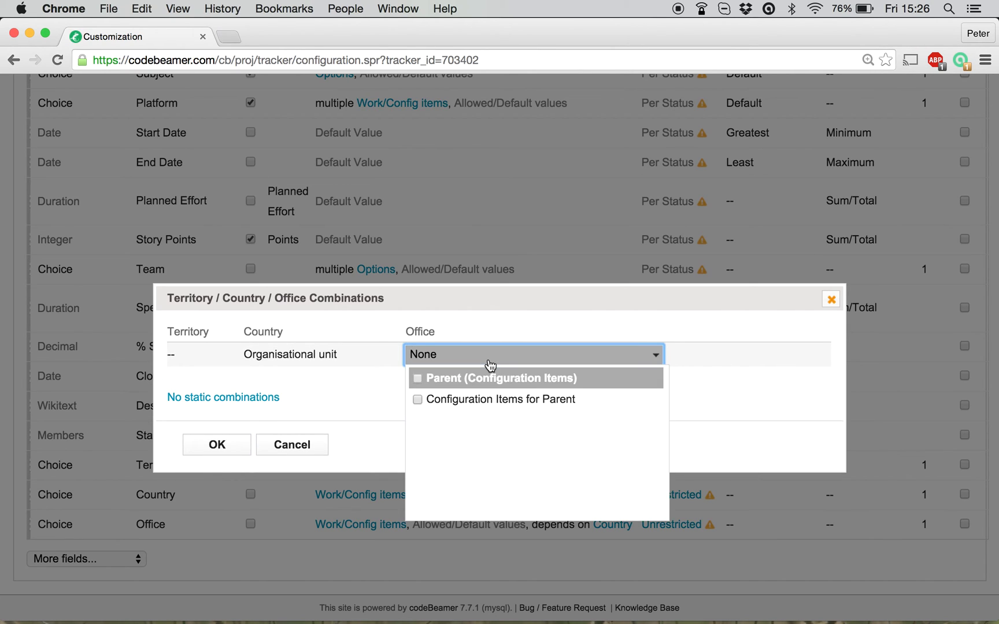
click(421, 400)
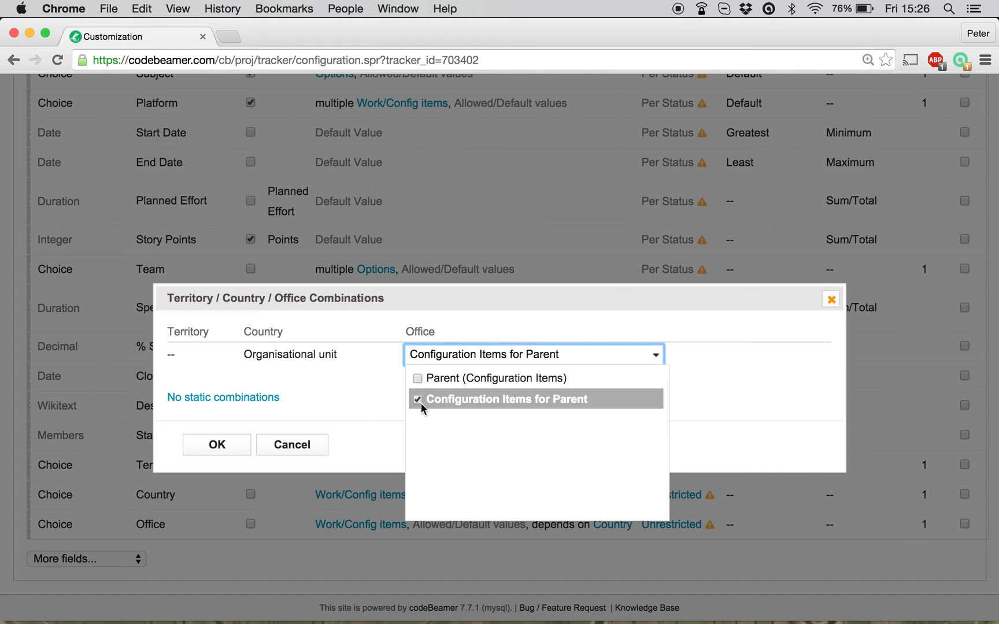
click(224, 447)
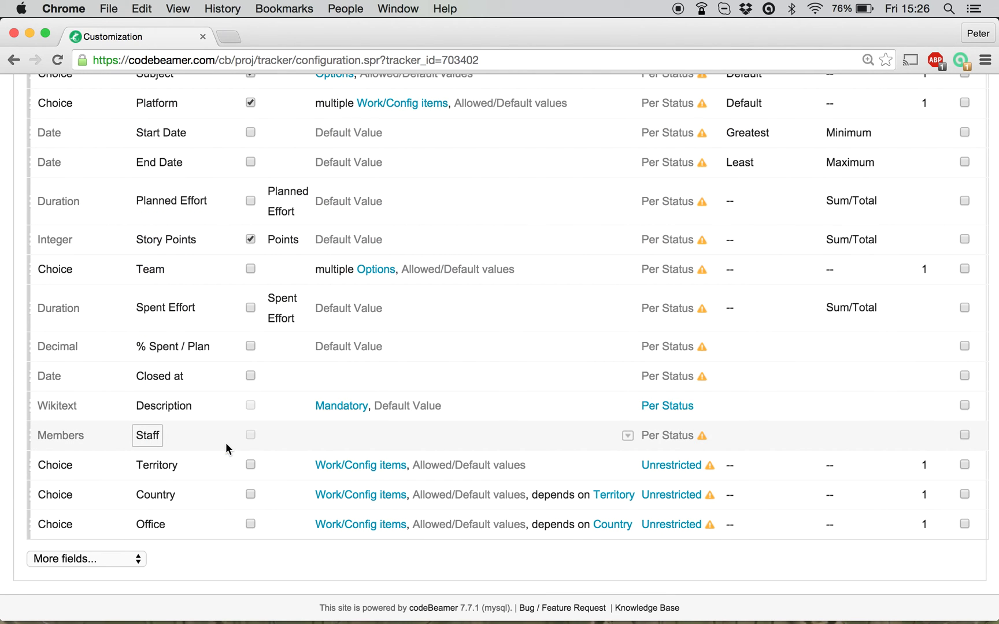
- Save the tracker field configuration, then open CT Scan Device from the Customer Requirements tracker
scroll(209, 511, up, 20)
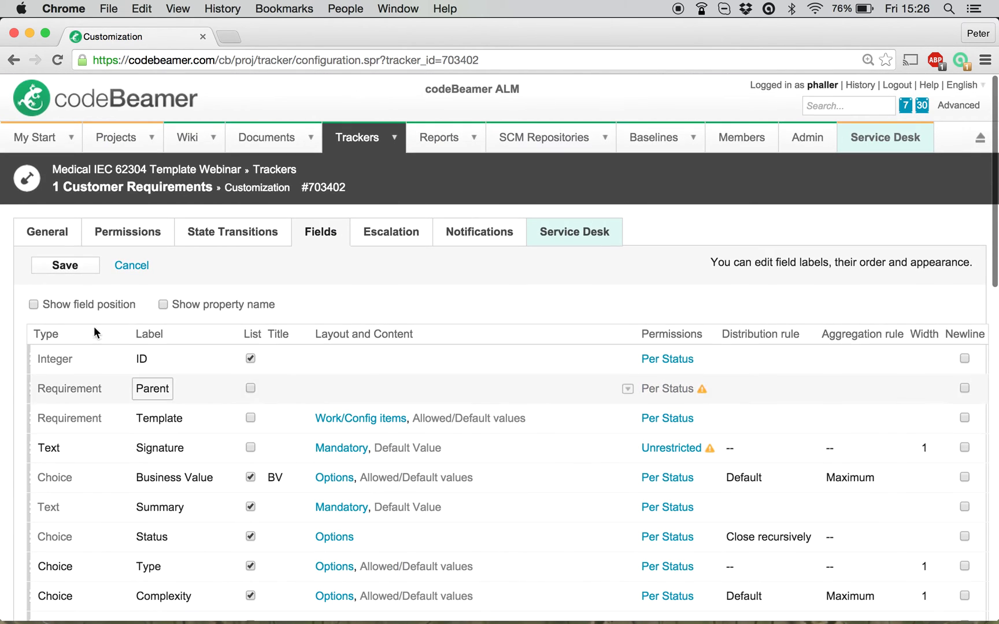
click(85, 272)
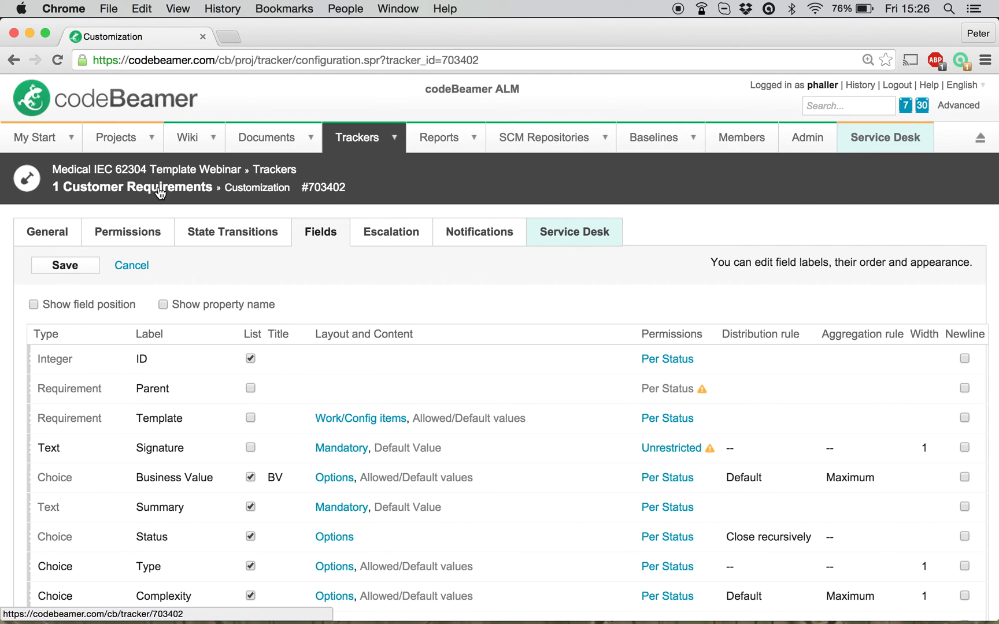
click(160, 193)
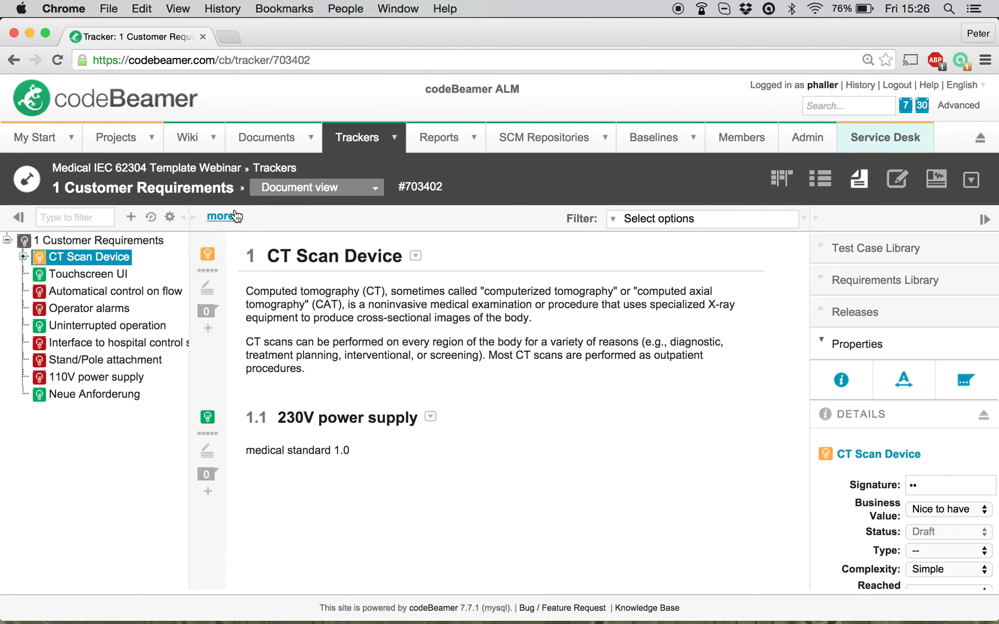
click(878, 456)
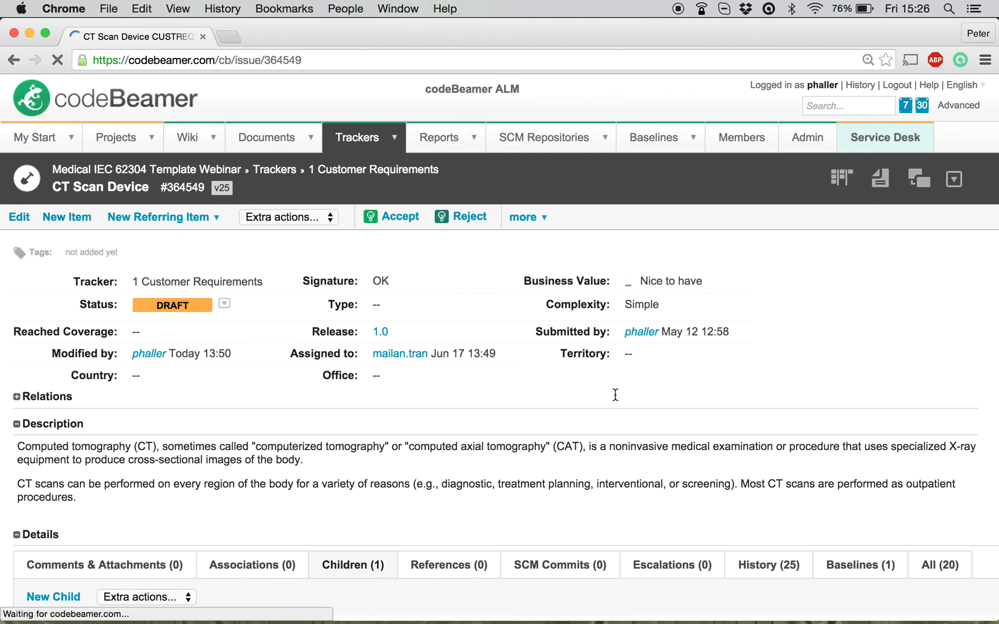
- Edit the CT Scan Device item and set its Territory to EMEA
click(20, 219)
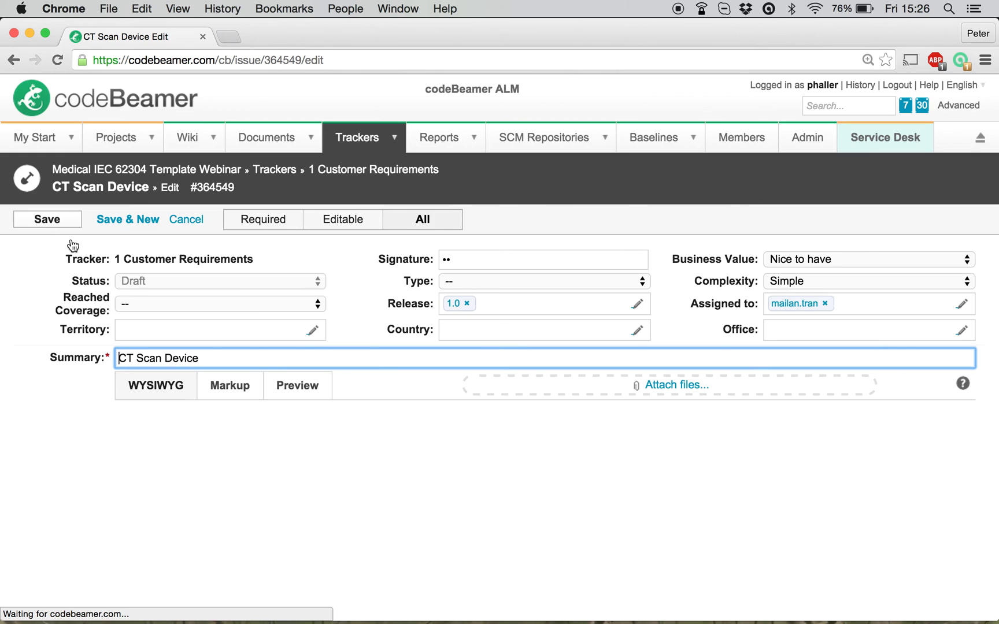
click(315, 332)
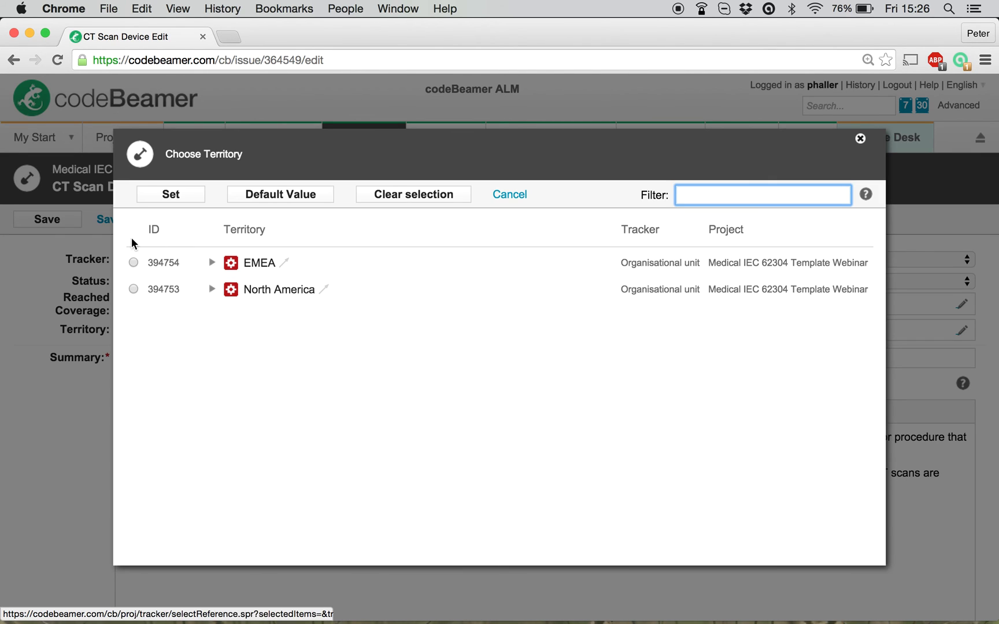
click(133, 263)
click(199, 198)
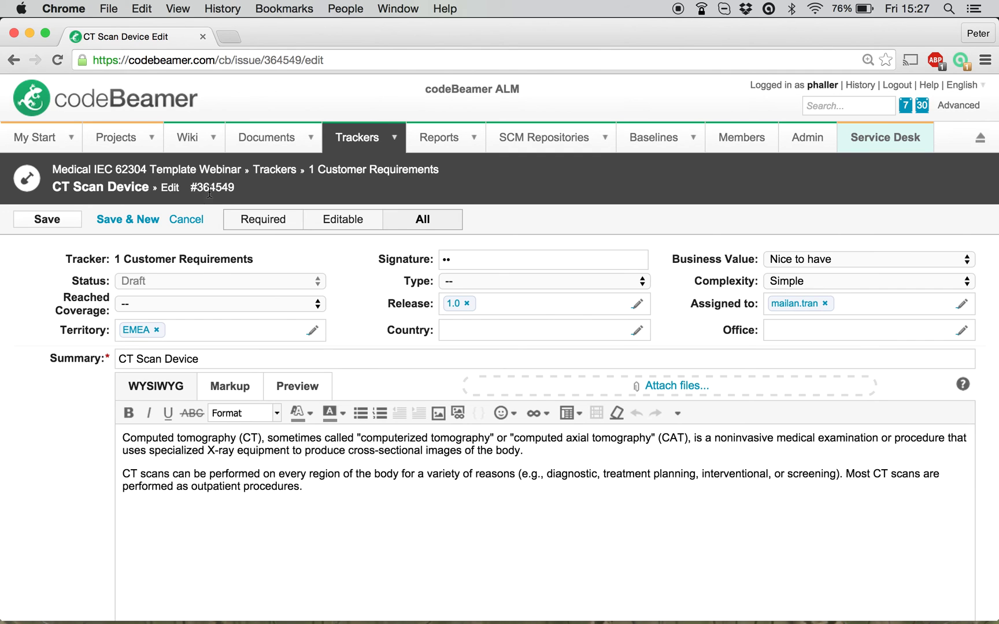
- Set the item's Country to Germany
click(638, 334)
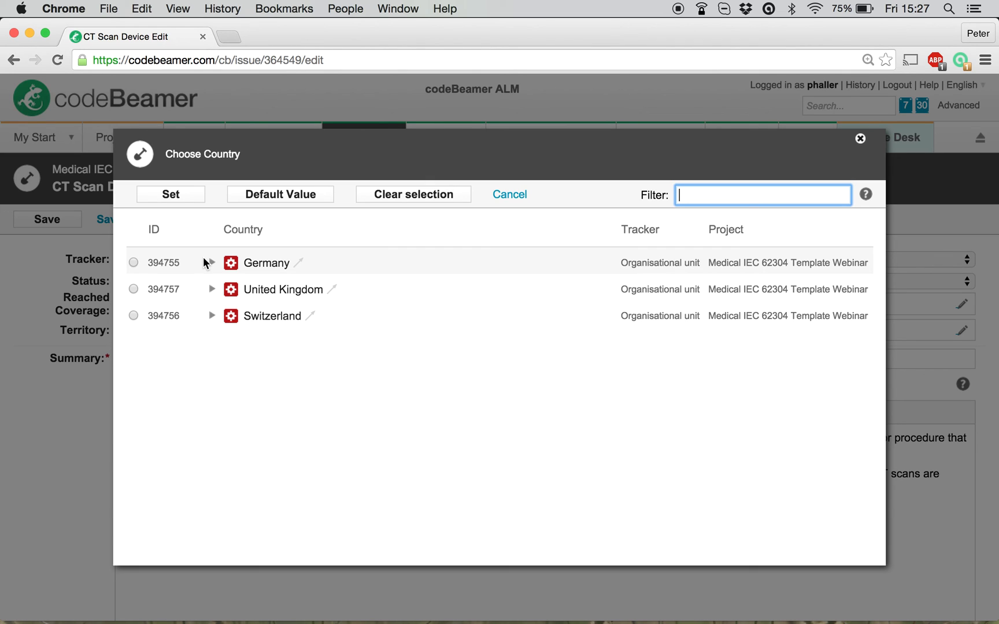
click(133, 263)
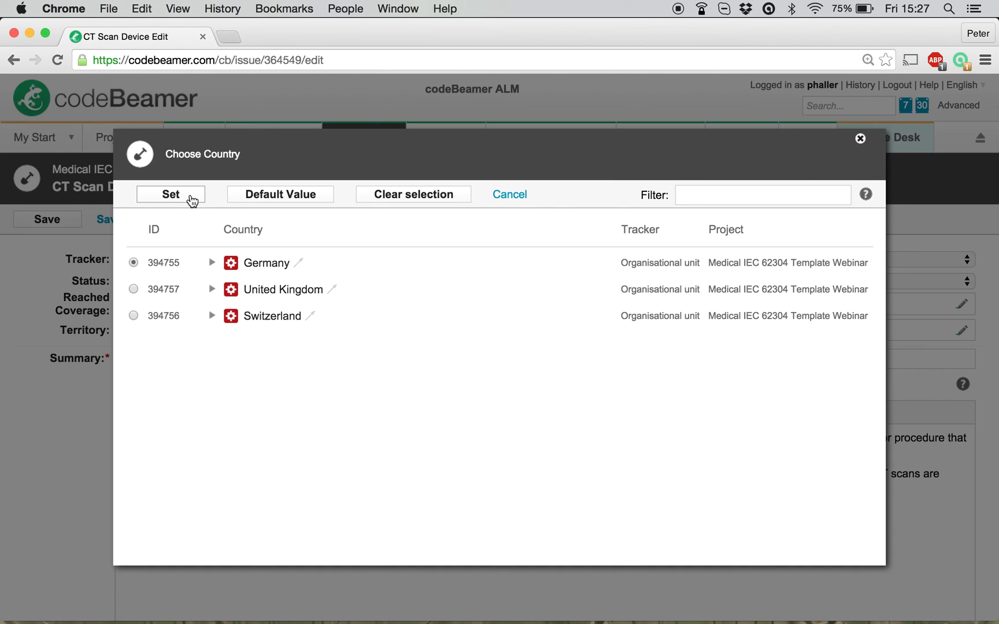
click(171, 195)
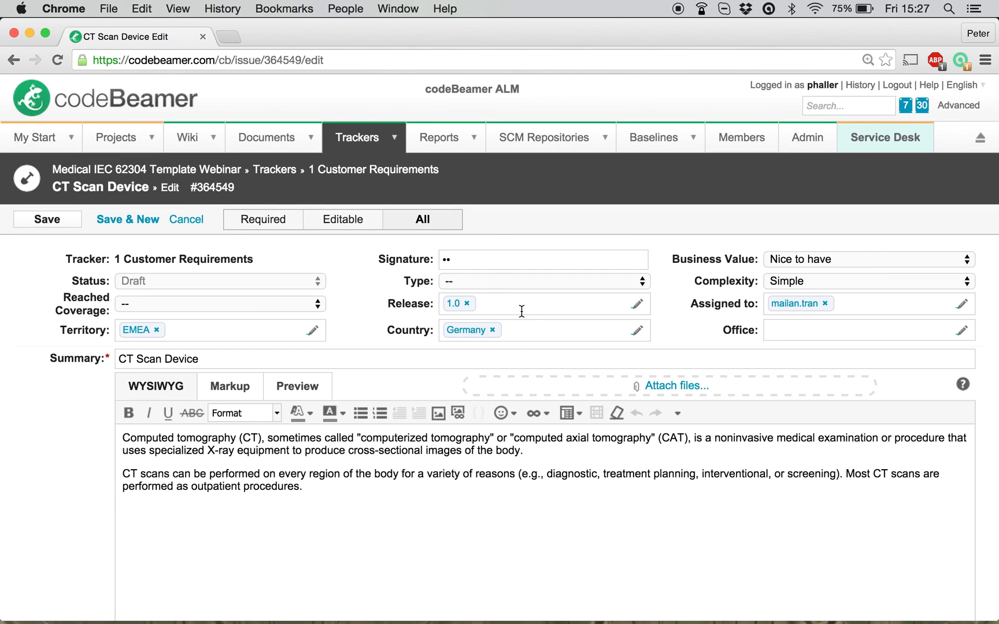
- Set the Office to Stuttgart and save the CT Scan Device item
click(961, 333)
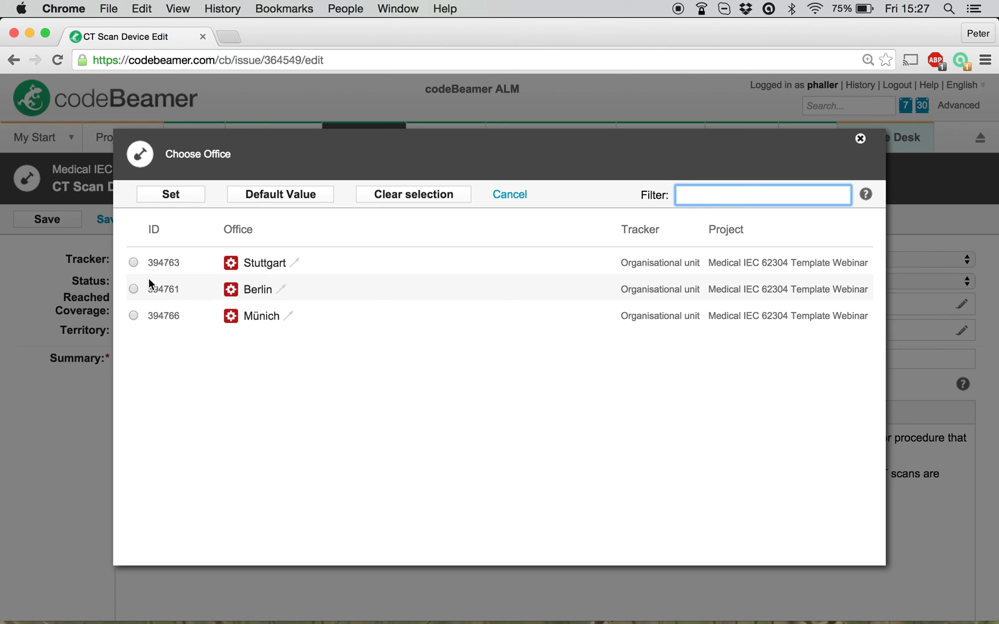
click(133, 264)
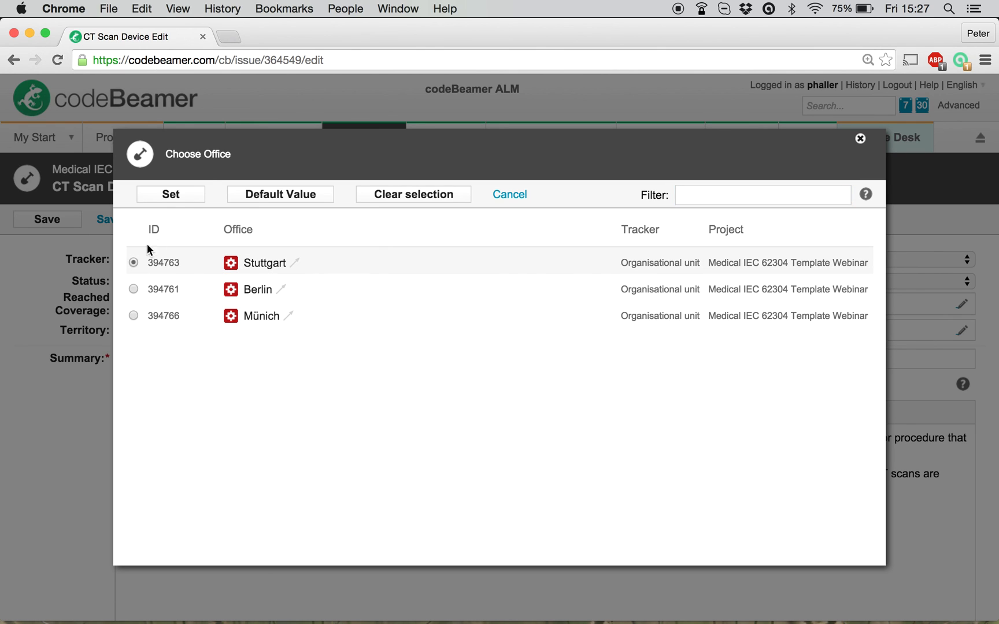
click(190, 200)
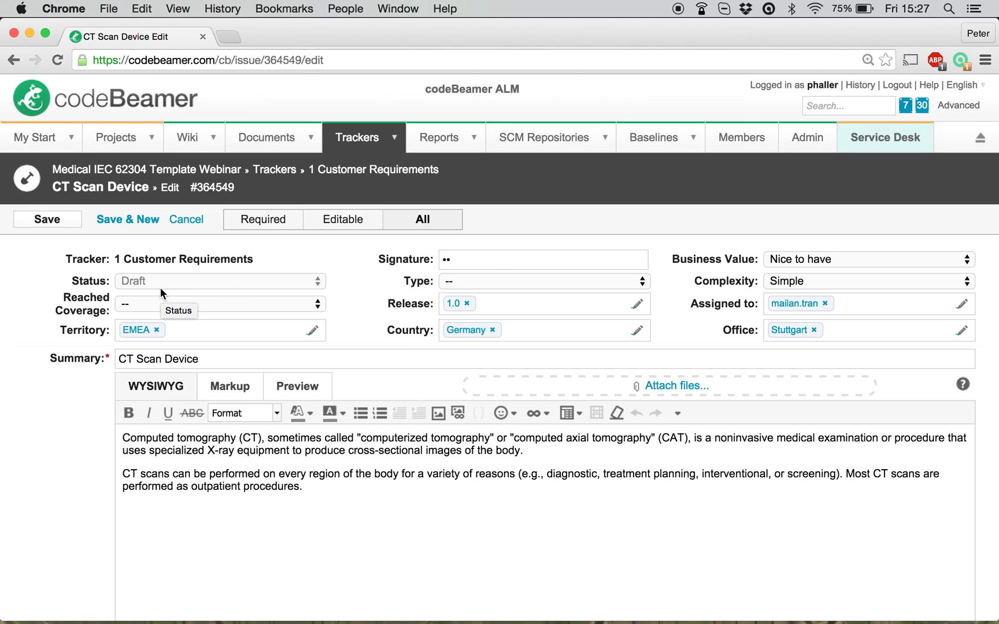
click(51, 222)
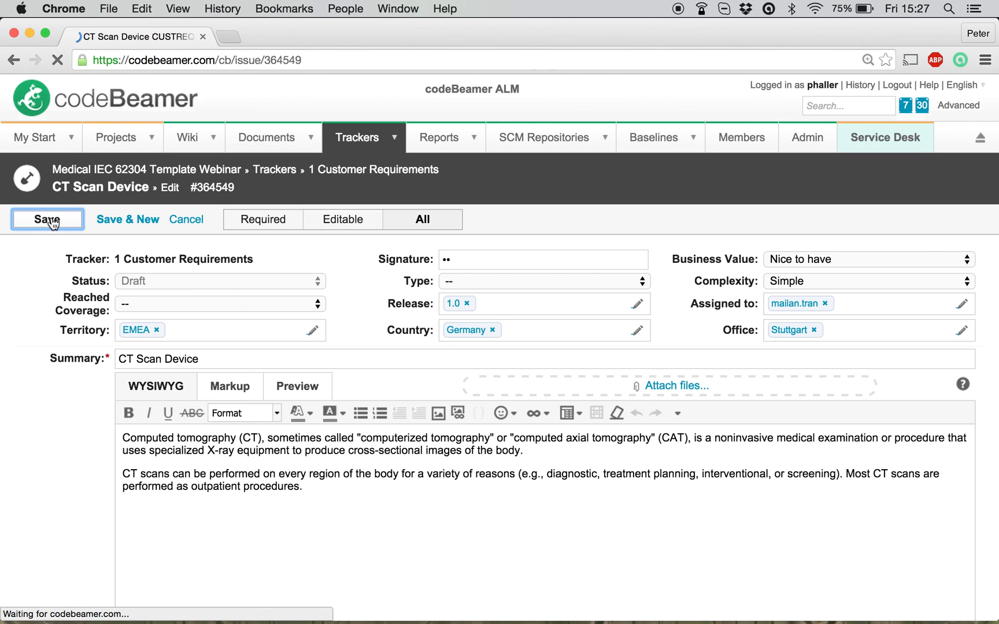